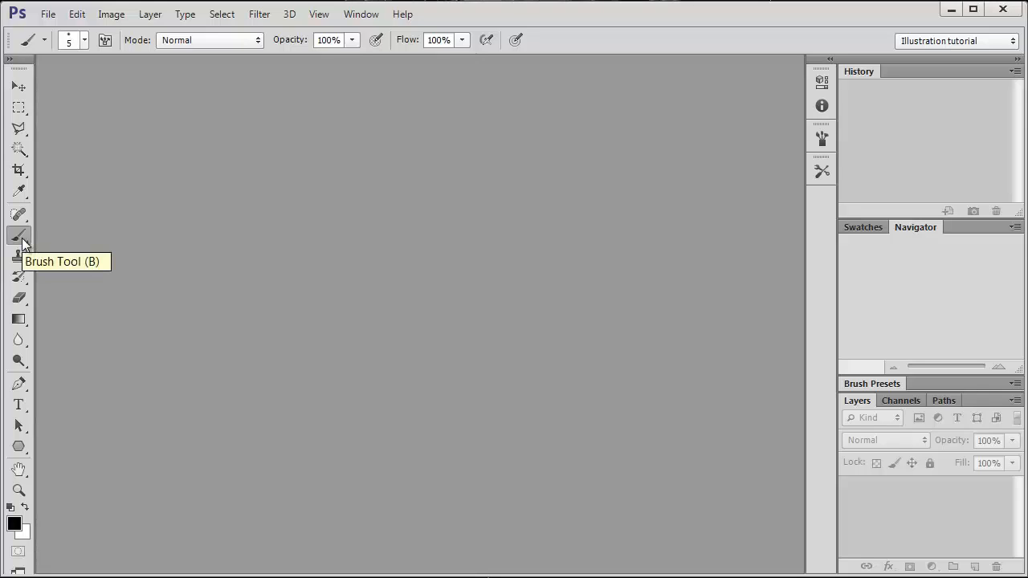
click(84, 41)
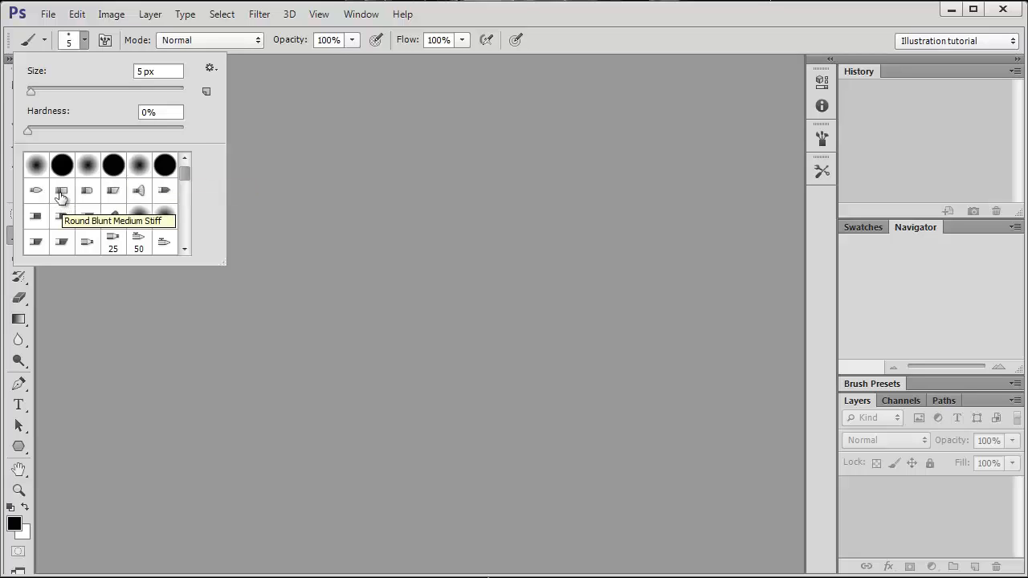
click(66, 44)
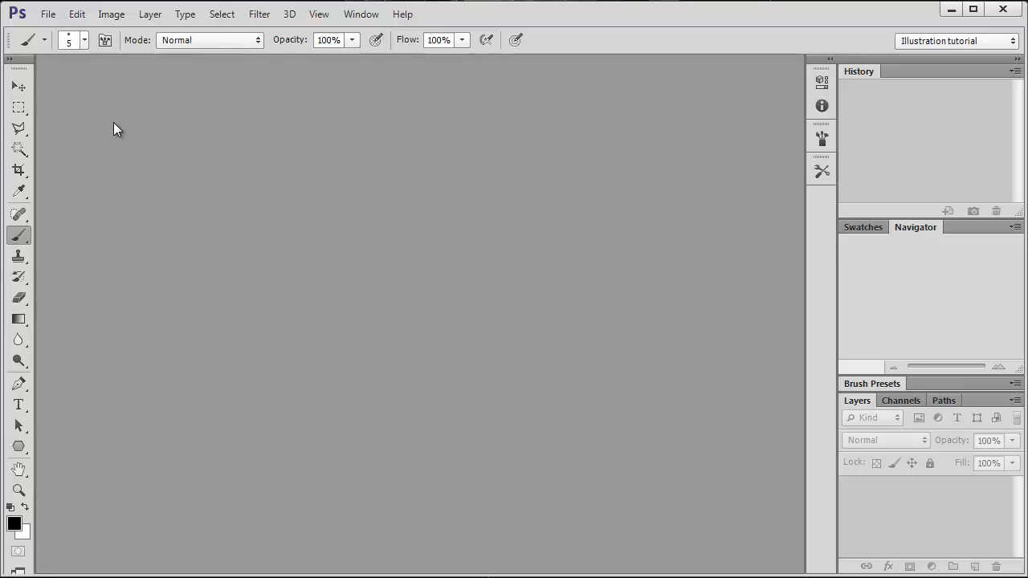
- Create a new 800 x 600 pixel Web document with a white background and convert its Background into a regular layer
click(49, 14)
click(68, 36)
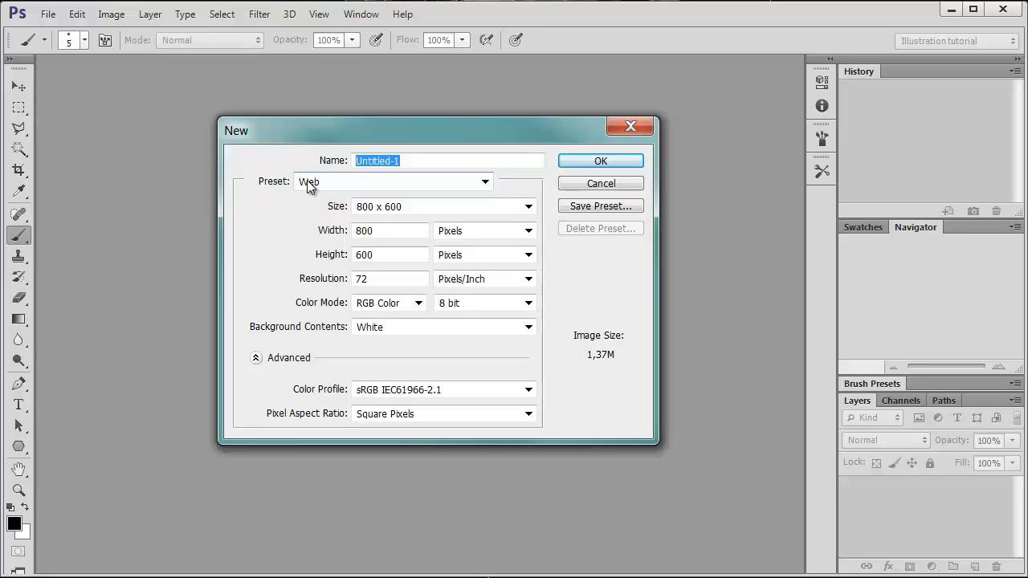
click(610, 161)
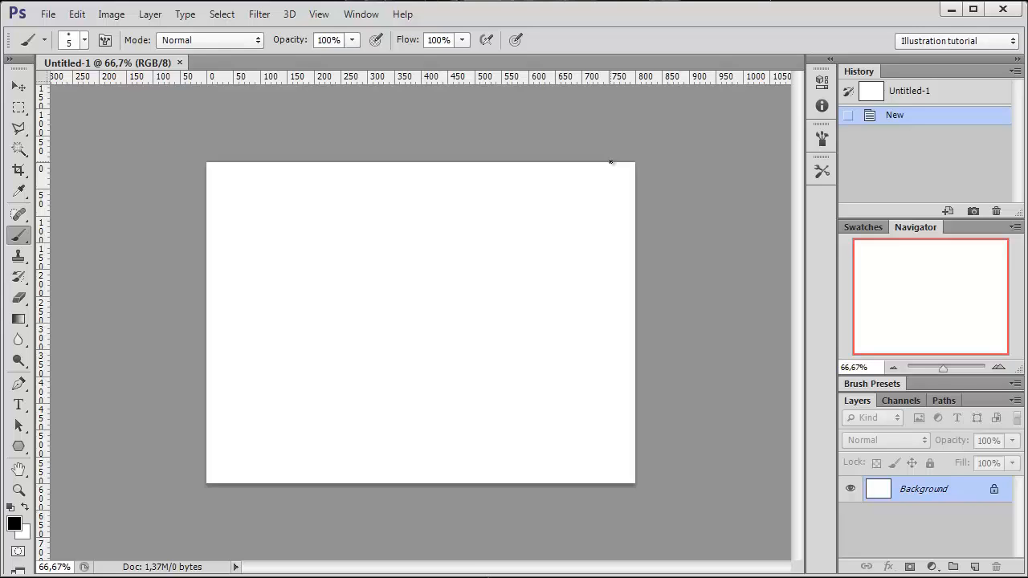
double_click(933, 492)
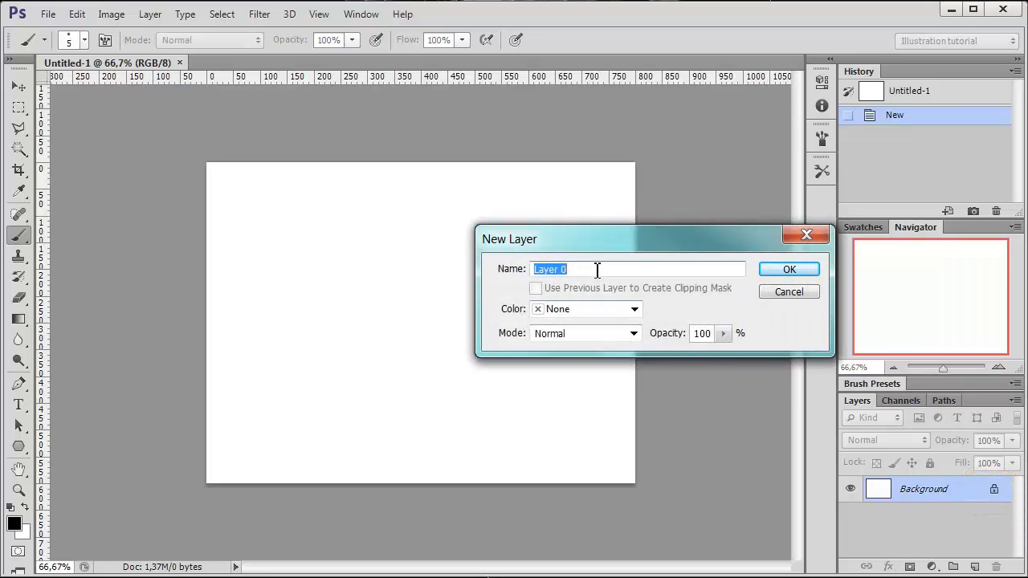
click(775, 272)
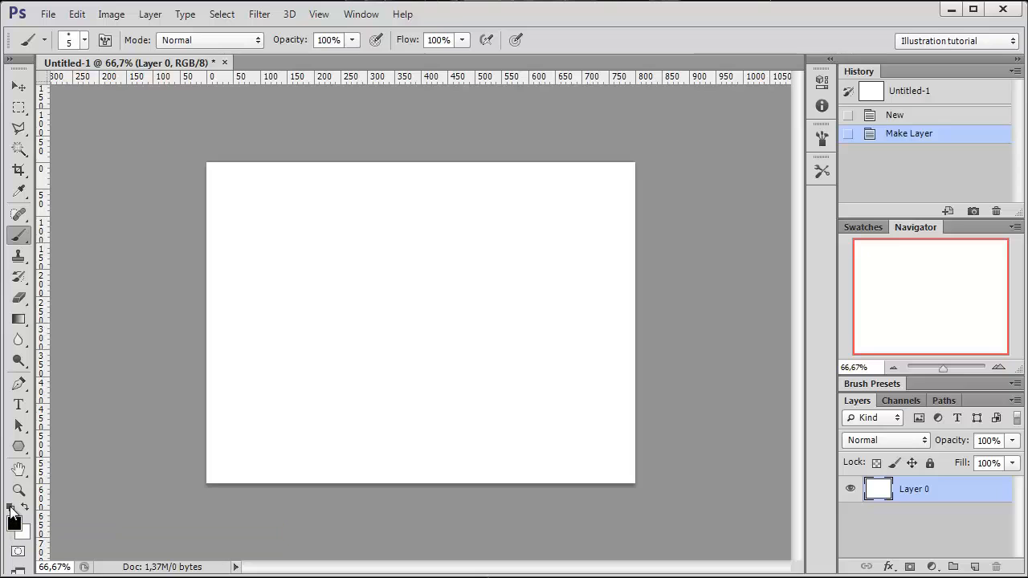
- Keep black (000000) as the foreground color and choose the second soft round brush preset at 5 px
click(14, 526)
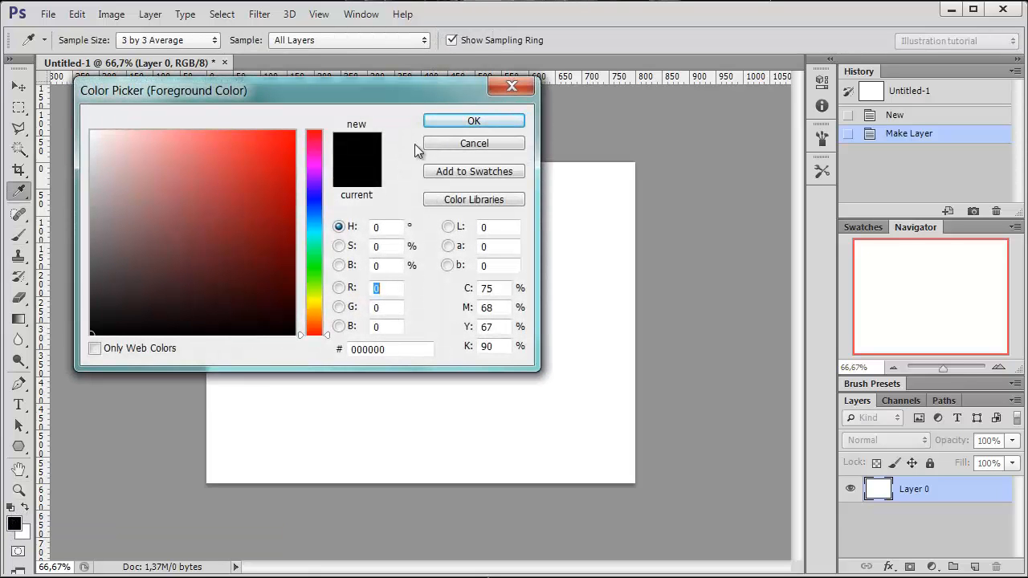
click(481, 120)
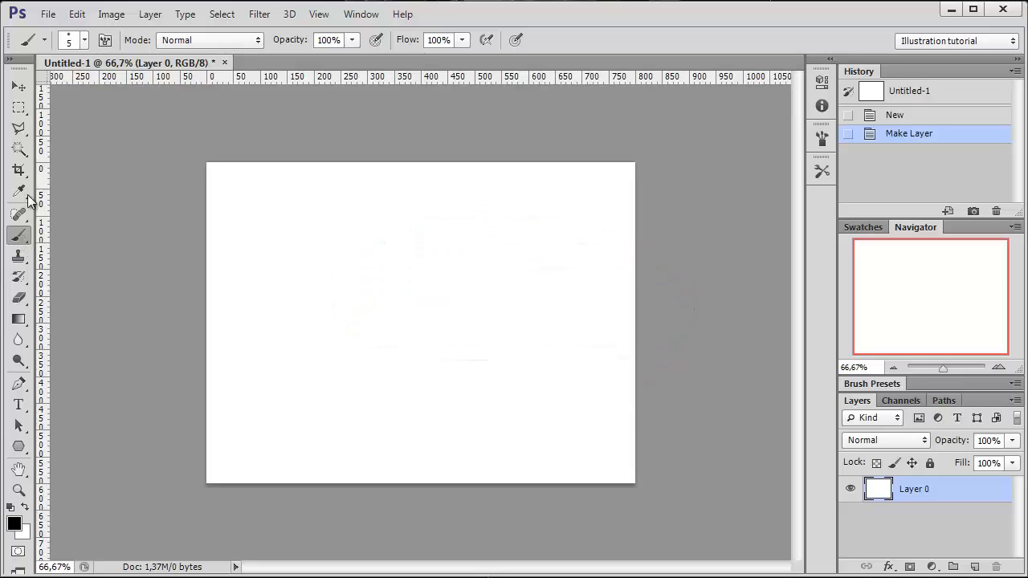
click(85, 40)
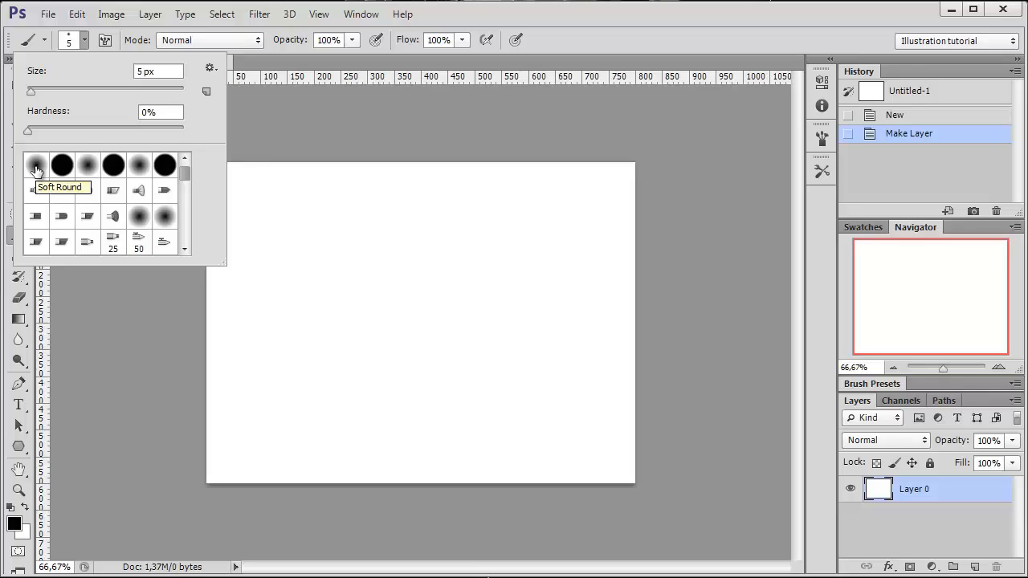
click(90, 171)
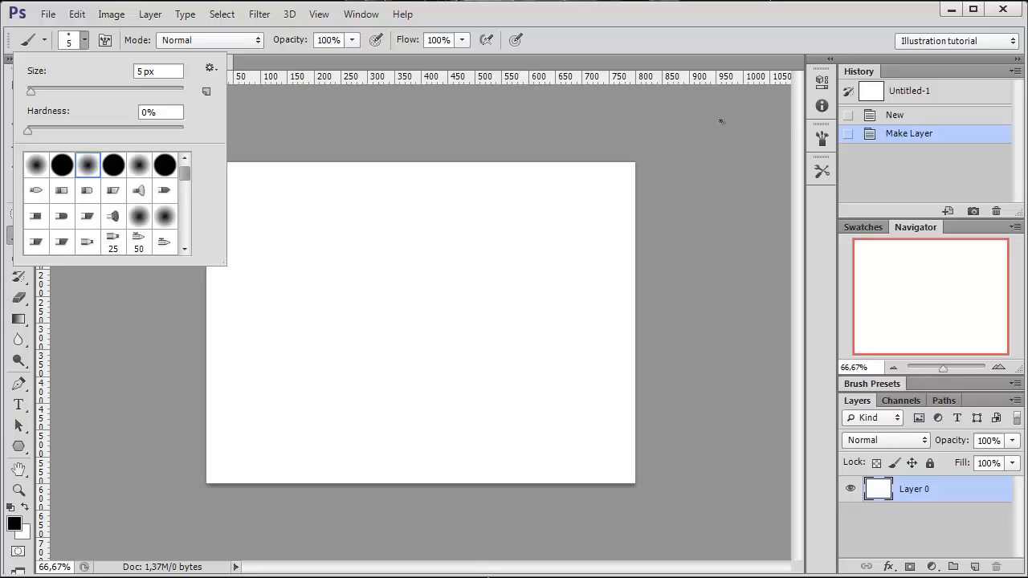
- Try a wide spacing of 220% for the brush tip, and settle on a spacing of 10%
click(822, 139)
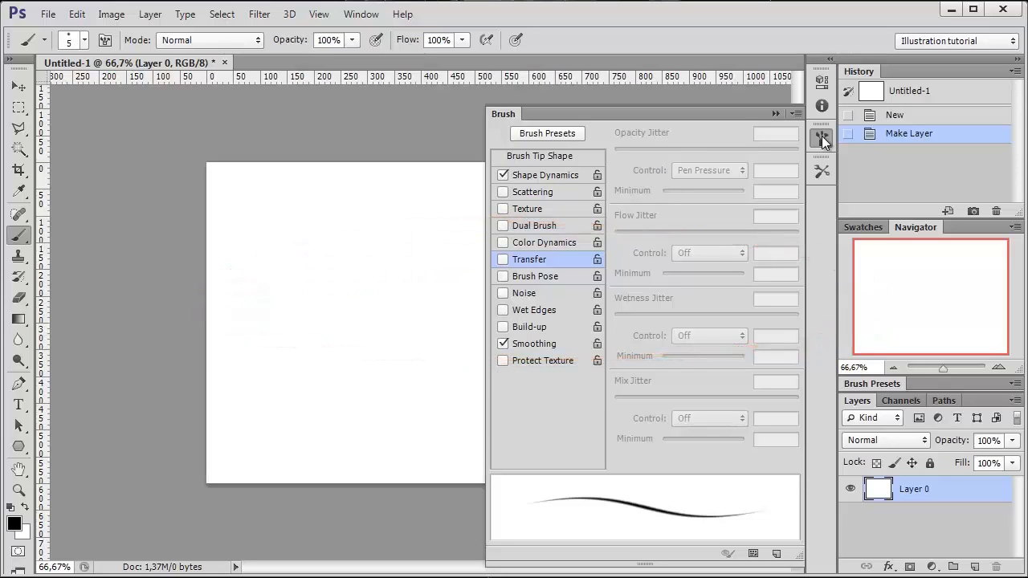
click(541, 158)
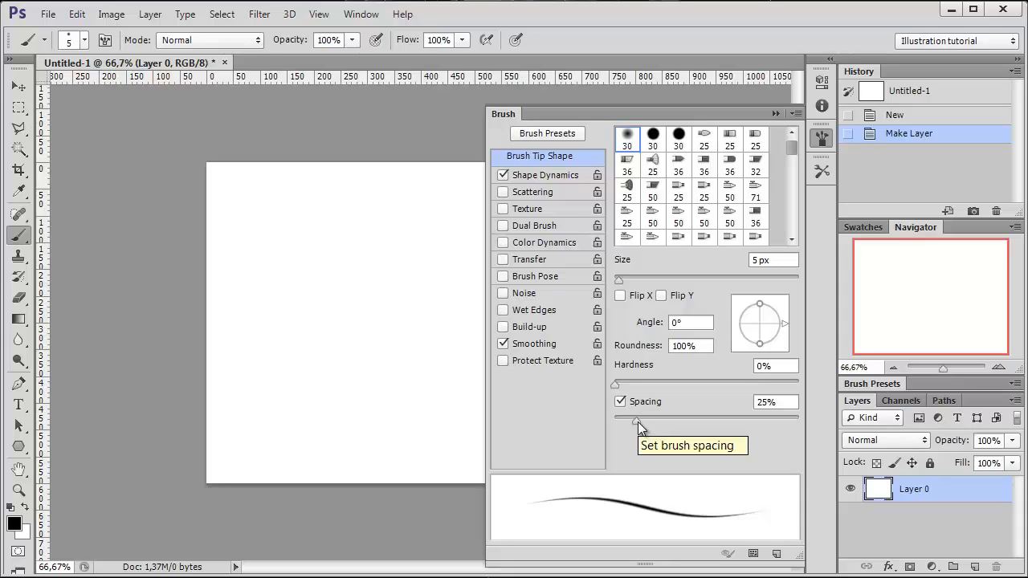
drag(638, 422, 754, 420)
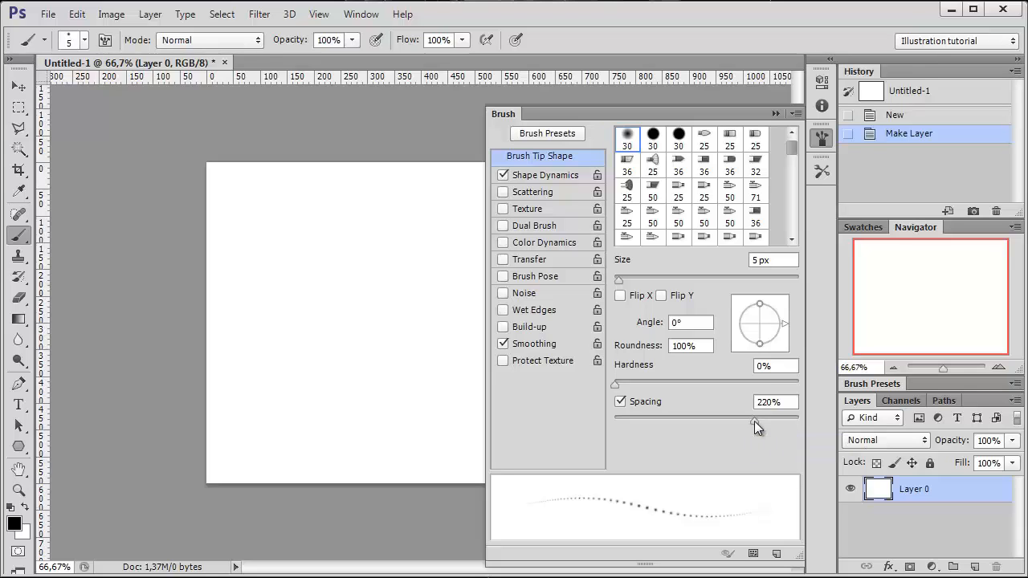
drag(754, 420, 622, 421)
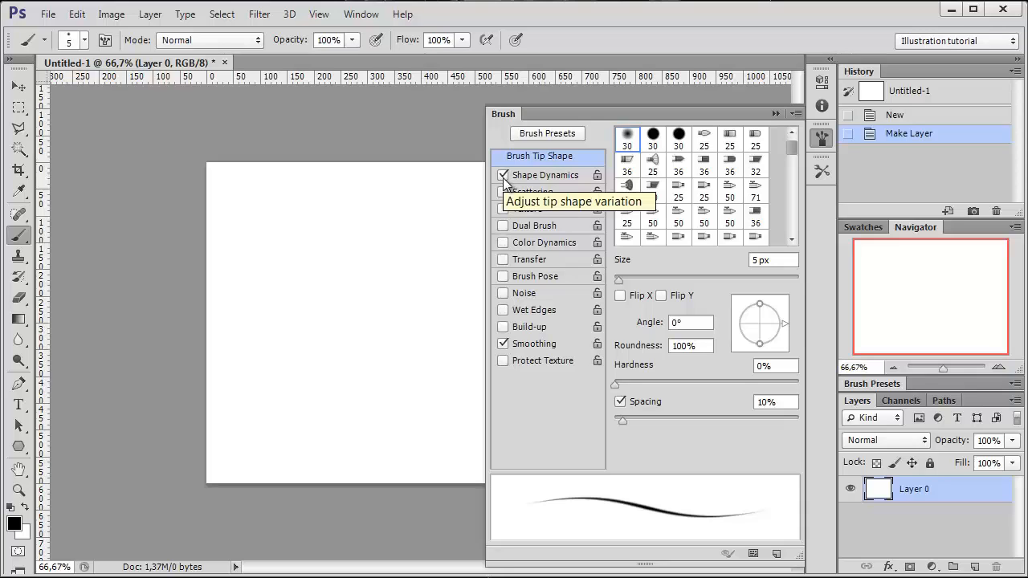
- Set the brush's Minimum Diameter to 30% in its Shape Dynamics settings
click(548, 177)
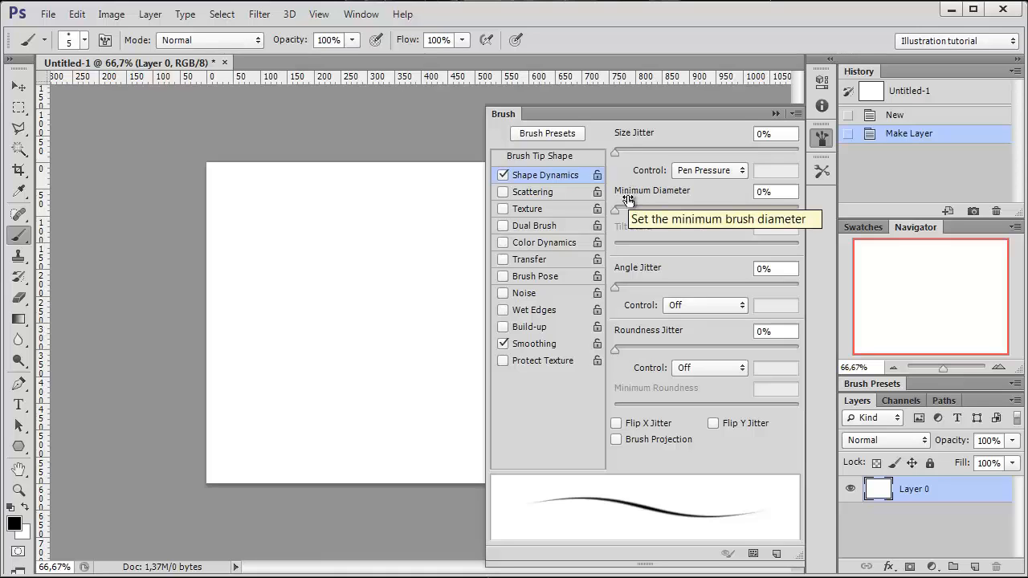
click(767, 195)
text(3)
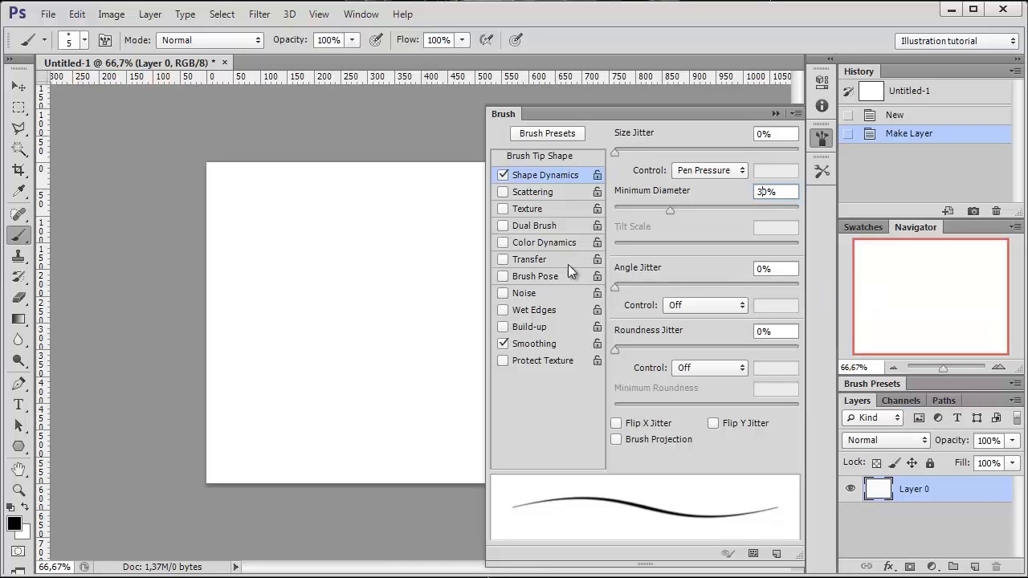
- Enable Transfer for the brush and set its Opacity Jitter to 10%
click(504, 260)
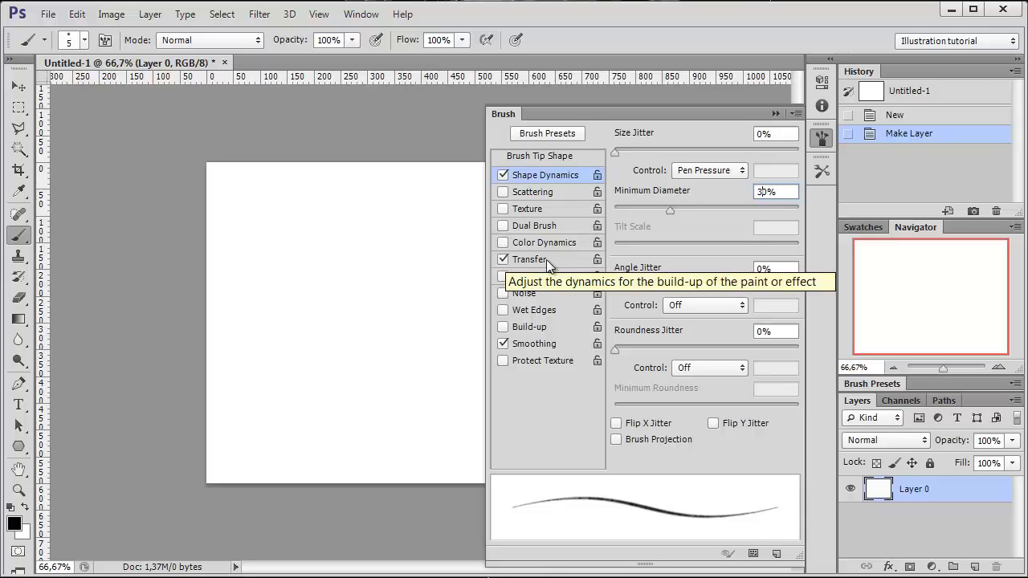
click(546, 260)
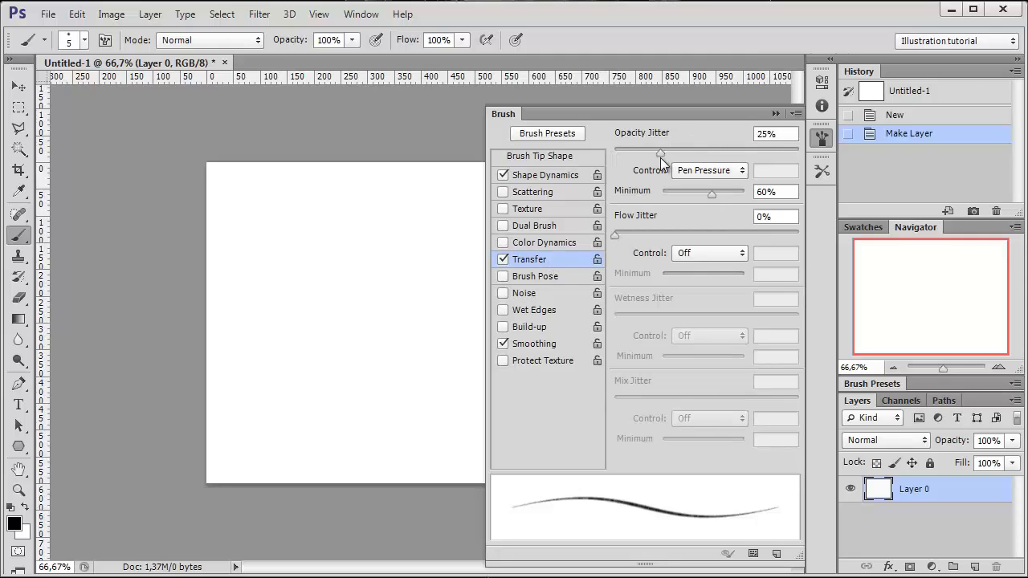
drag(659, 155, 633, 167)
click(775, 115)
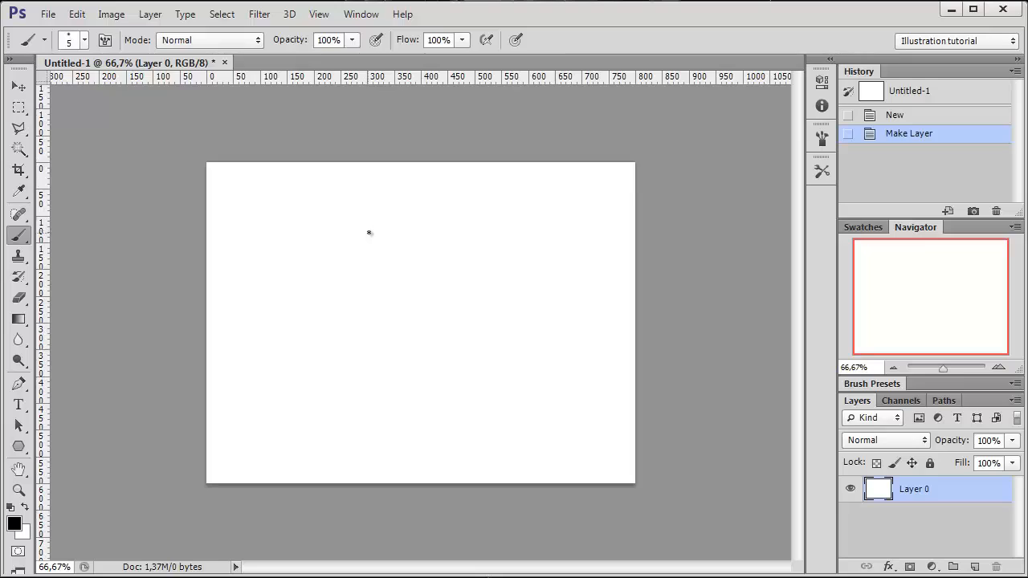
- Sketch a cartoon face with large eyes, a small nose, a wide smile and a rounded jaw in the canvas's upper left
mouse_move(371, 222)
mouse_down()
mouse_move(374, 241)
mouse_move(360, 232)
mouse_move(338, 255)
mouse_move(333, 246)
mouse_move(343, 257)
mouse_move(321, 246)
mouse_move(403, 260)
mouse_move(390, 244)
mouse_up()
drag(319, 275, 376, 253)
drag(318, 269, 304, 273)
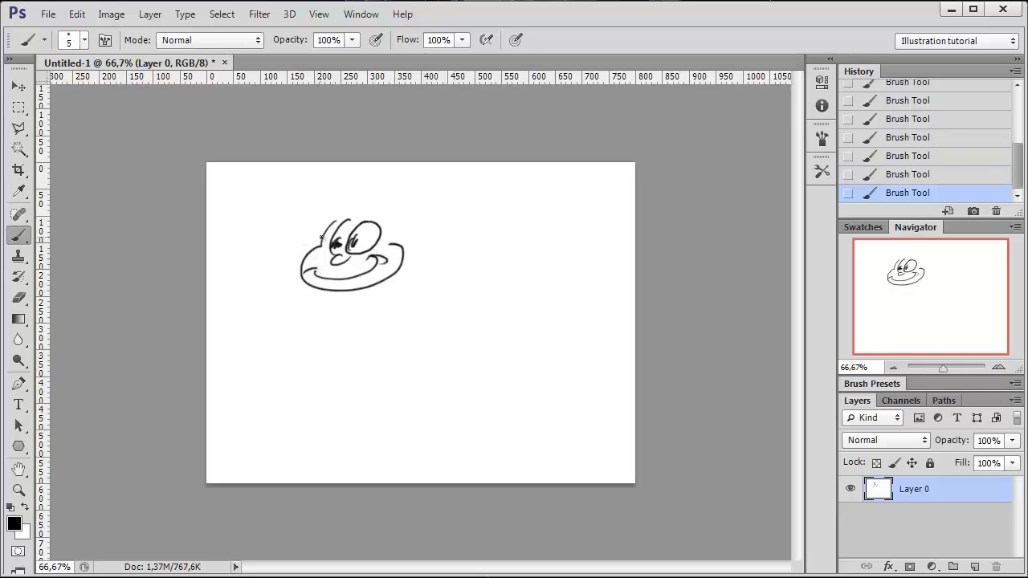
- Complete the character's head with ears, outer hair and a fringe, plus the neck with its collar and a line across the eyes
drag(321, 236, 308, 247)
drag(394, 235, 407, 255)
mouse_move(329, 212)
mouse_down()
mouse_move(303, 239)
mouse_move(394, 205)
mouse_move(437, 241)
mouse_up()
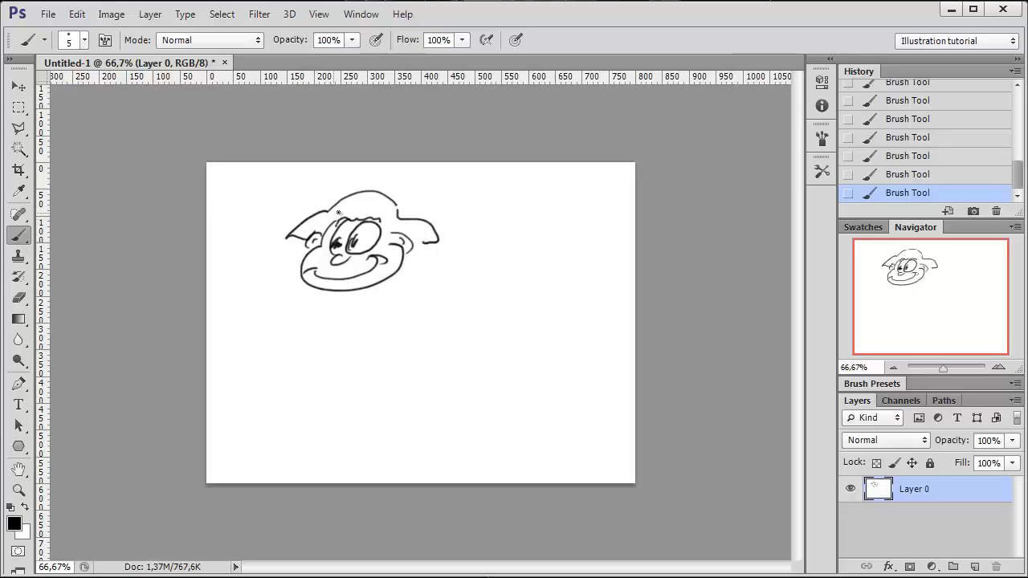
drag(350, 201, 333, 220)
mouse_move(356, 208)
mouse_down()
mouse_move(347, 218)
mouse_move(366, 217)
mouse_move(311, 228)
mouse_up()
mouse_move(354, 292)
mouse_down()
mouse_move(362, 303)
mouse_move(380, 292)
mouse_up()
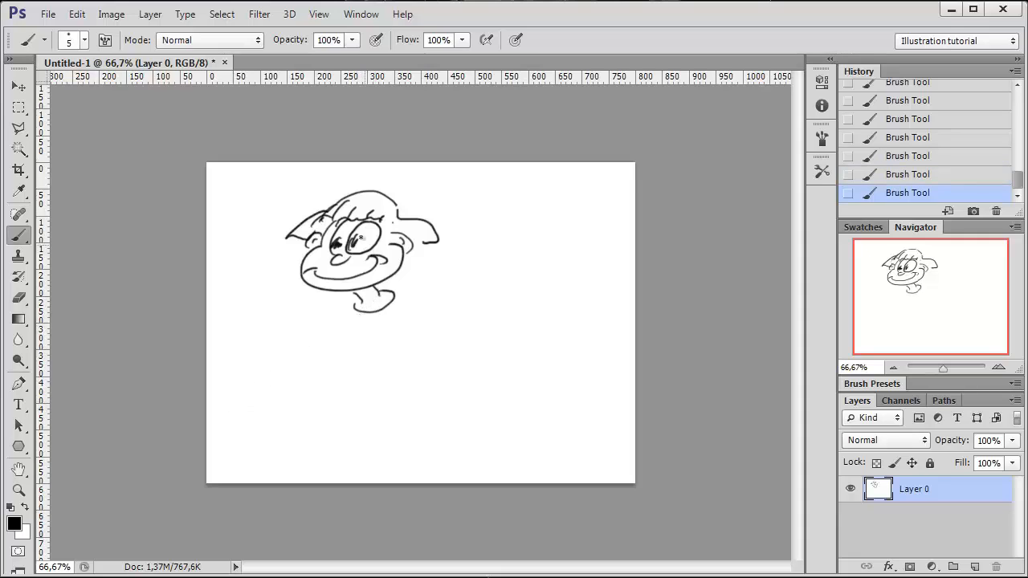
mouse_move(348, 228)
mouse_down()
mouse_move(381, 246)
mouse_move(328, 235)
mouse_up()
- Raise the brush's Opacity Jitter to 20% in the Transfer settings
click(821, 138)
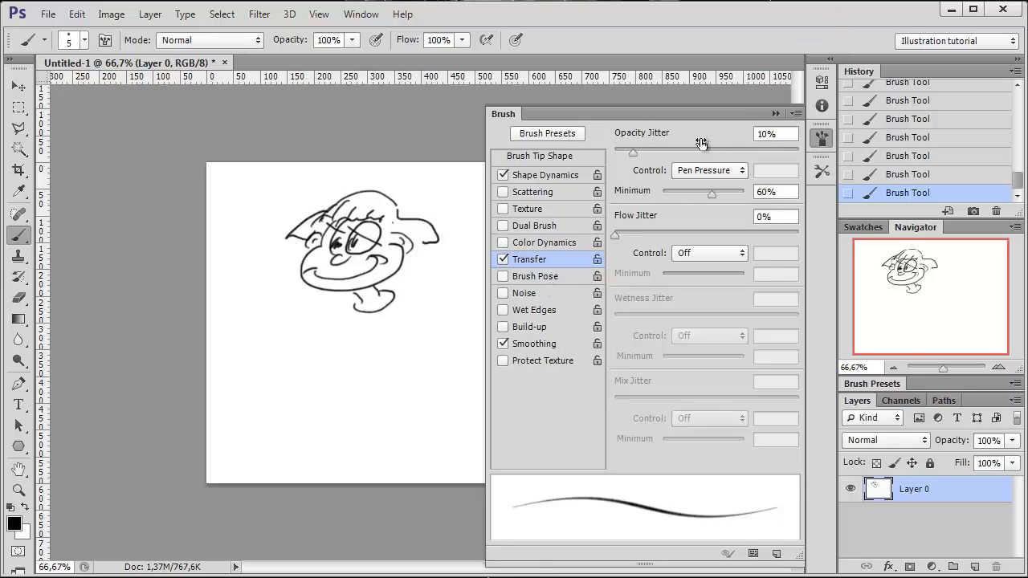
drag(631, 152, 650, 150)
click(776, 115)
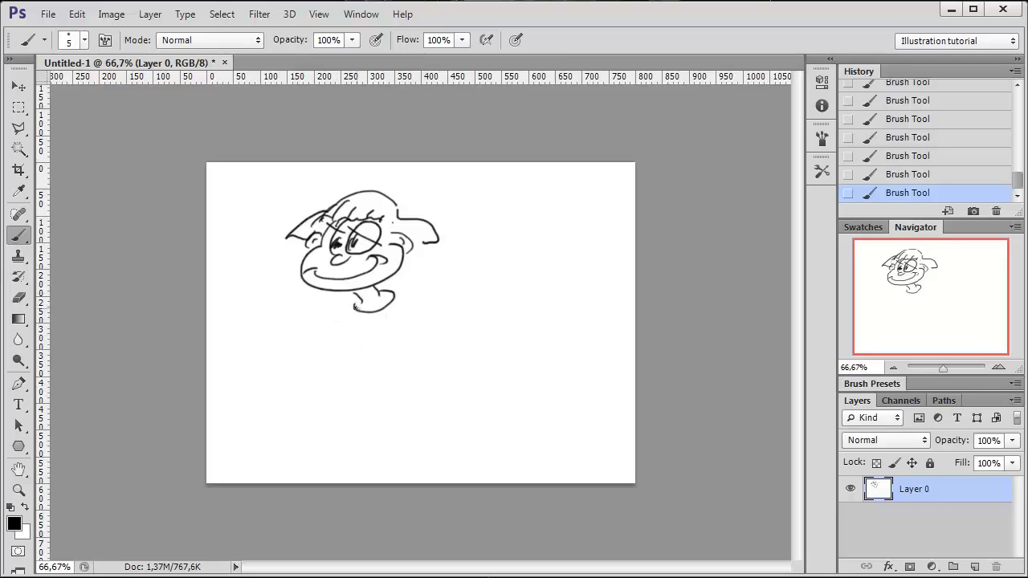
- Sketch the character's body below the head with a wide-sleeved shirt, trousers and two outstretched hands
mouse_move(350, 302)
mouse_down()
mouse_move(302, 312)
mouse_move(330, 347)
mouse_move(353, 327)
mouse_up()
mouse_move(391, 287)
mouse_down()
mouse_move(436, 281)
mouse_move(432, 311)
mouse_move(395, 309)
mouse_move(354, 367)
mouse_move(425, 350)
mouse_up()
drag(394, 311, 425, 348)
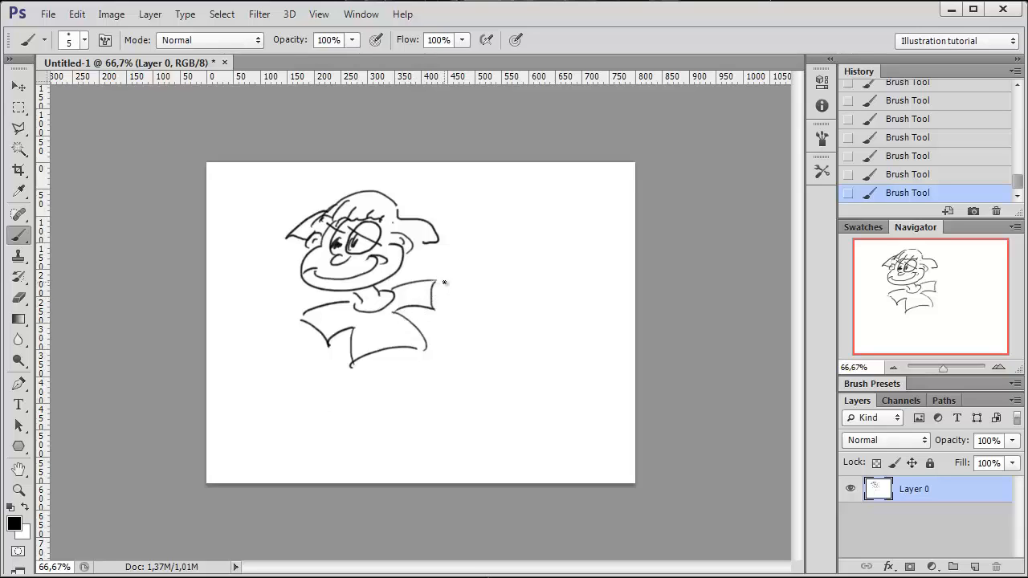
mouse_move(358, 357)
mouse_down()
mouse_move(356, 414)
mouse_move(409, 408)
mouse_up()
mouse_move(393, 359)
mouse_down()
mouse_move(408, 409)
mouse_move(411, 401)
mouse_up()
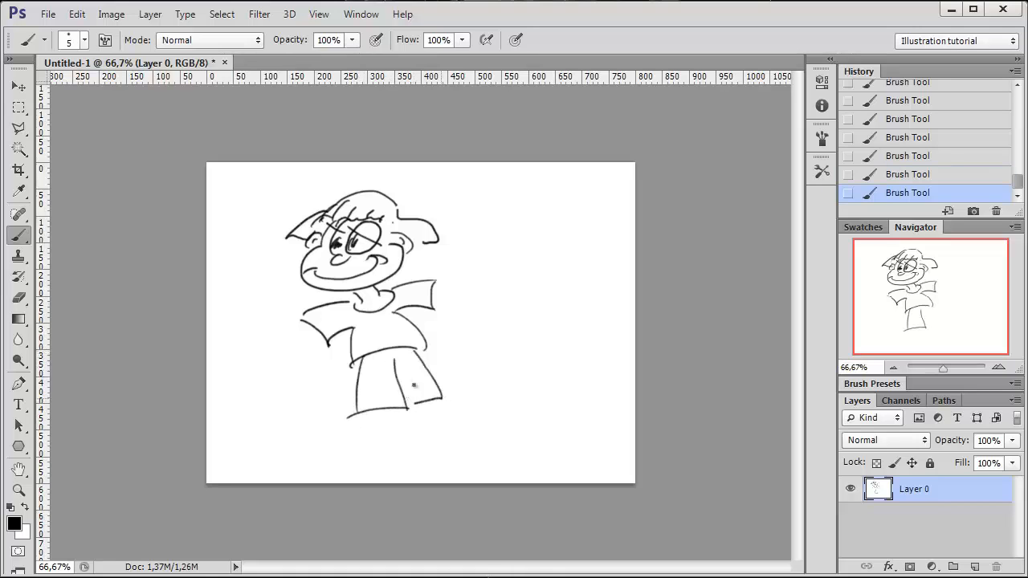
mouse_move(300, 324)
mouse_down()
mouse_move(269, 314)
mouse_move(299, 349)
mouse_move(307, 341)
mouse_up()
mouse_move(439, 289)
mouse_down()
mouse_move(464, 267)
mouse_move(457, 294)
mouse_up()
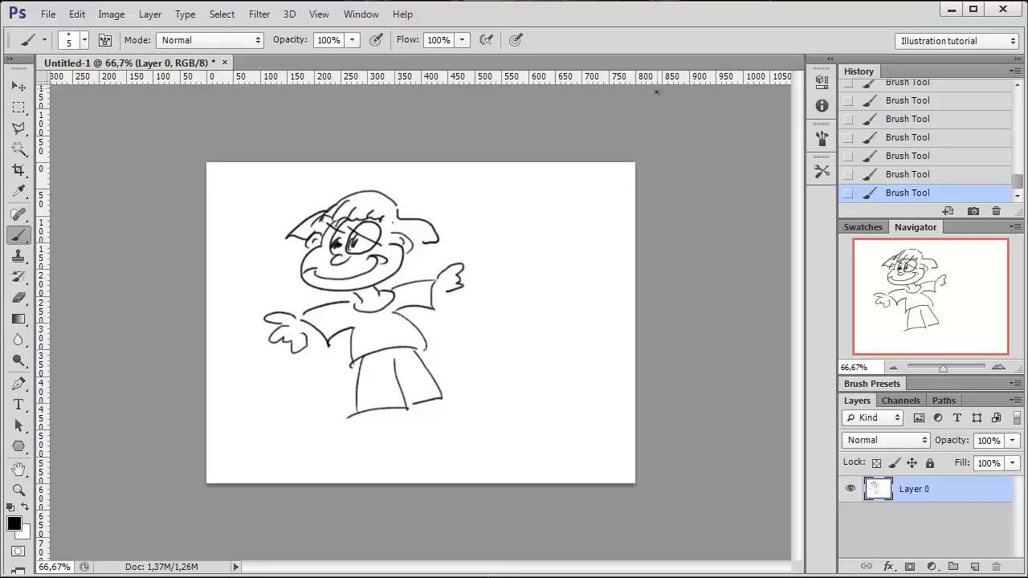
- Raise the brush's Opacity Jitter to 25% in the Transfer settings
click(821, 138)
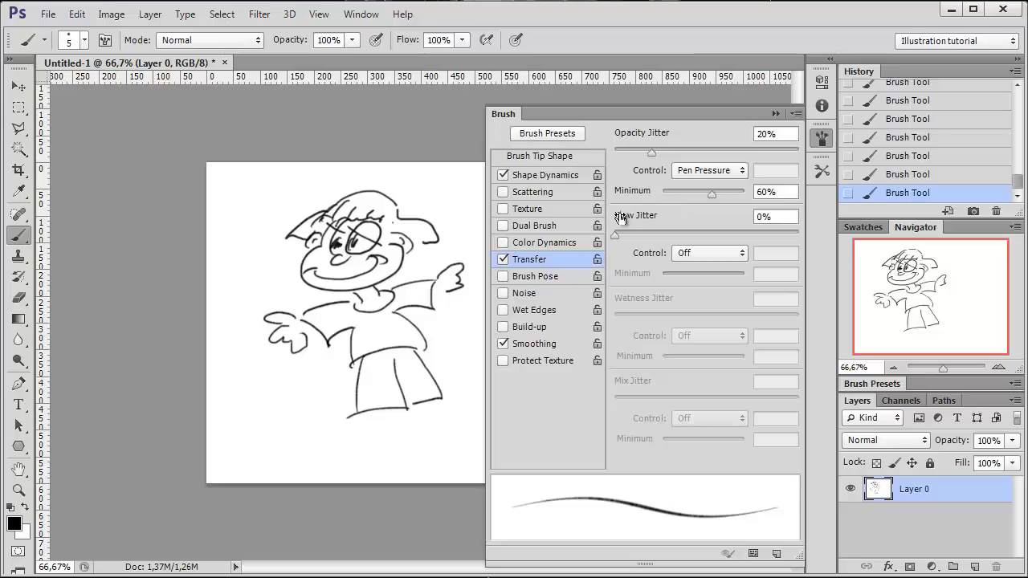
drag(651, 154, 661, 155)
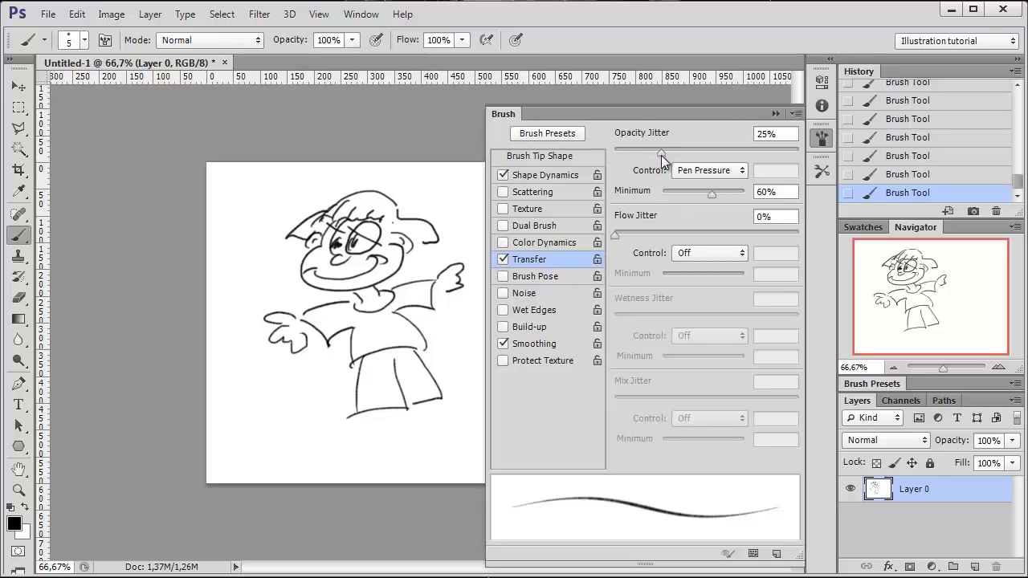
click(776, 114)
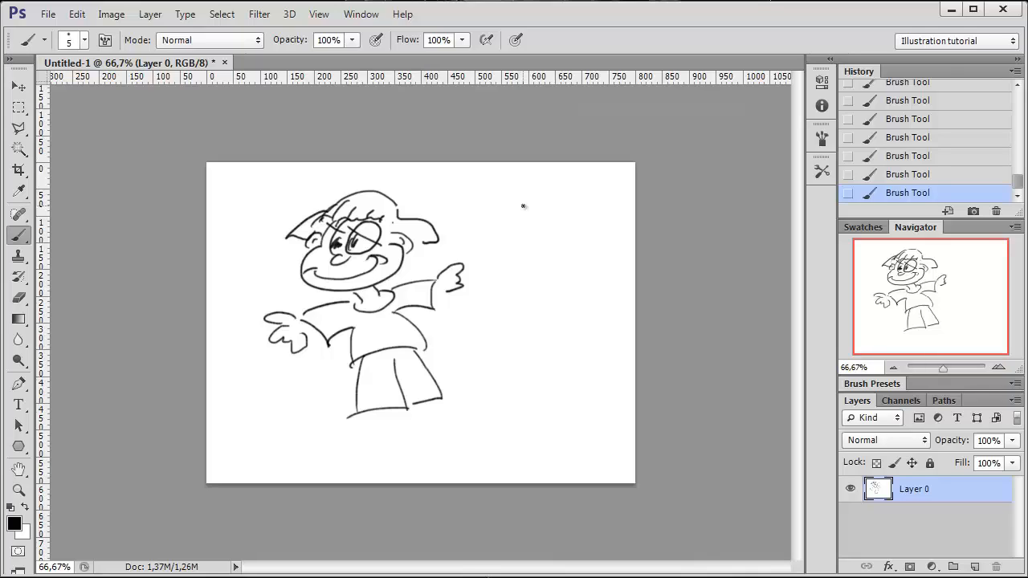
- Draw the character's shoes and add hatched shading along the trouser leg and inside both sleeve openings
mouse_move(367, 414)
mouse_down()
mouse_move(349, 435)
mouse_move(398, 418)
mouse_move(426, 423)
mouse_up()
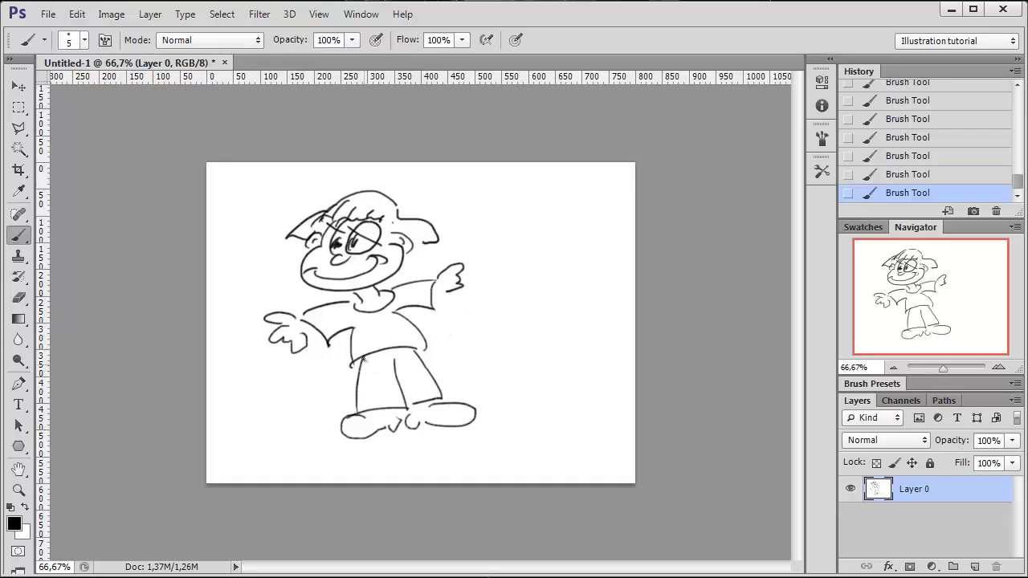
mouse_move(371, 354)
mouse_down()
mouse_move(358, 369)
mouse_move(357, 408)
mouse_up()
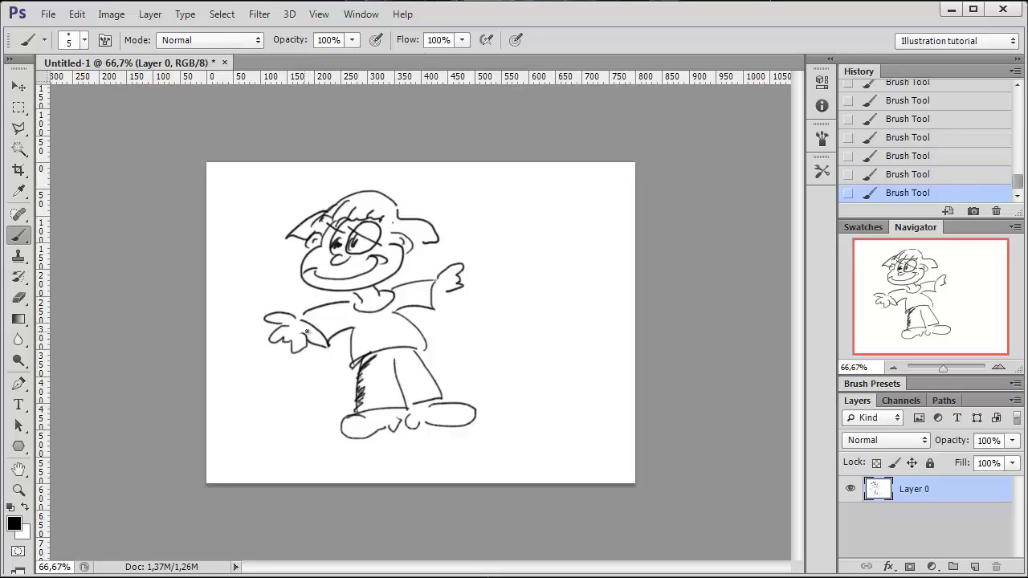
drag(305, 333, 331, 347)
drag(434, 299, 435, 312)
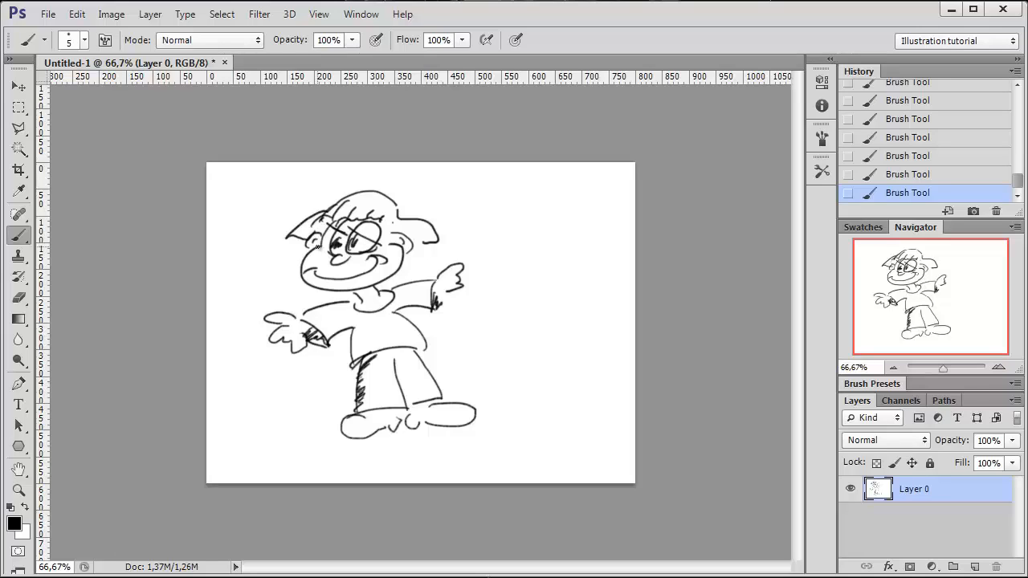
- Save the current brush as a new tool preset named "Pencil HB tutorial" with its color included
click(820, 172)
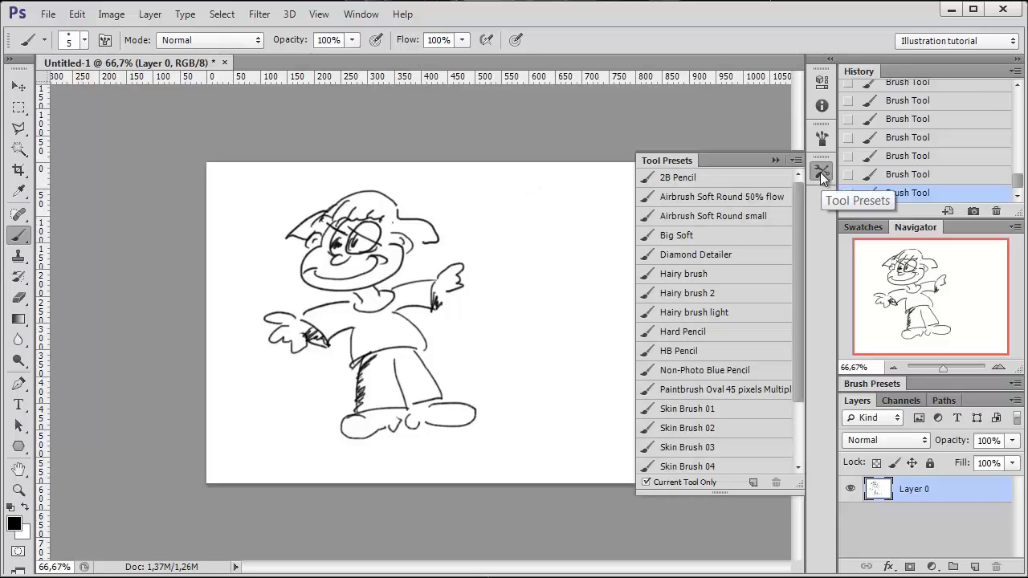
click(753, 485)
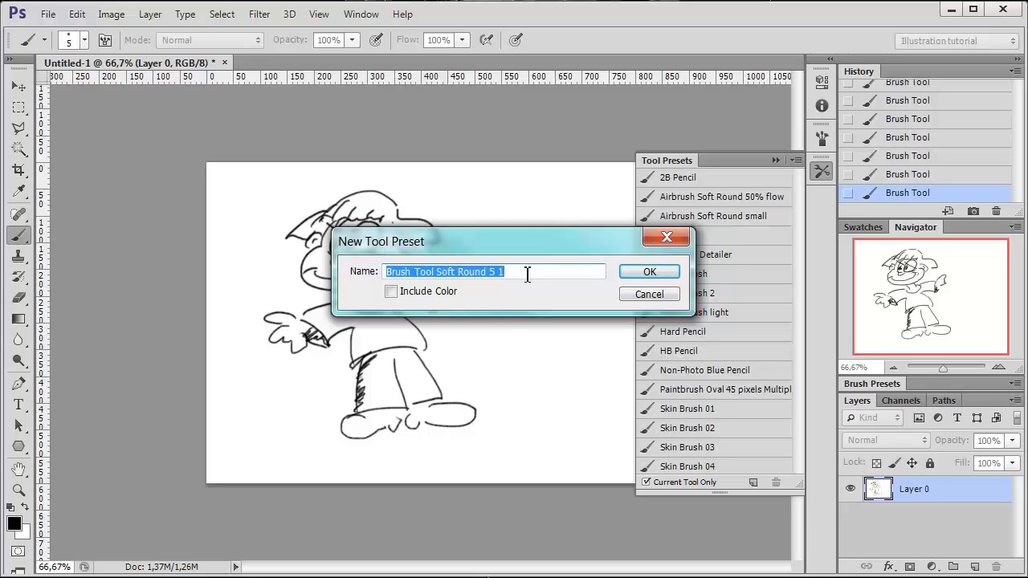
text(Pencil)
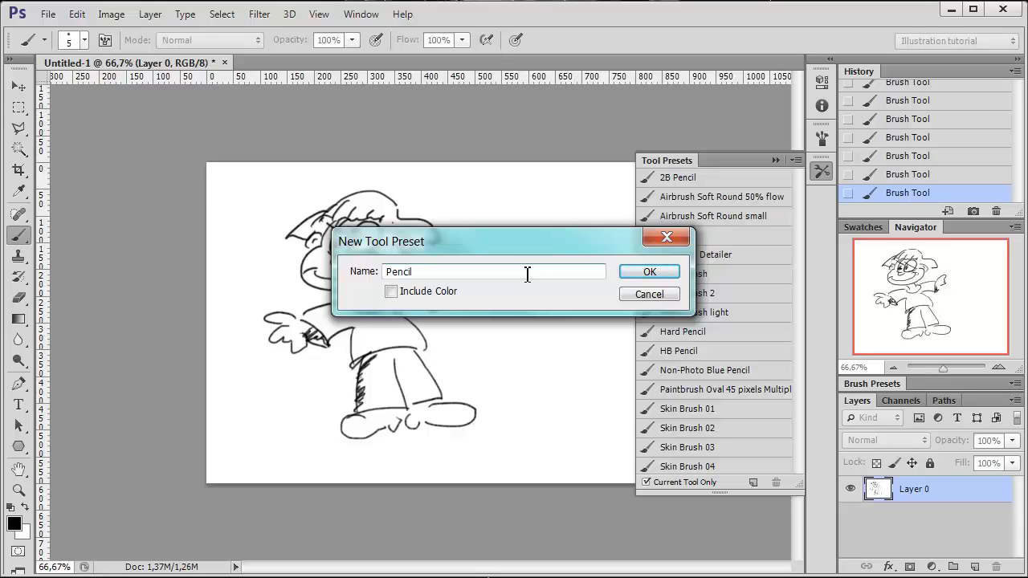
text(HB)
text(tutorial)
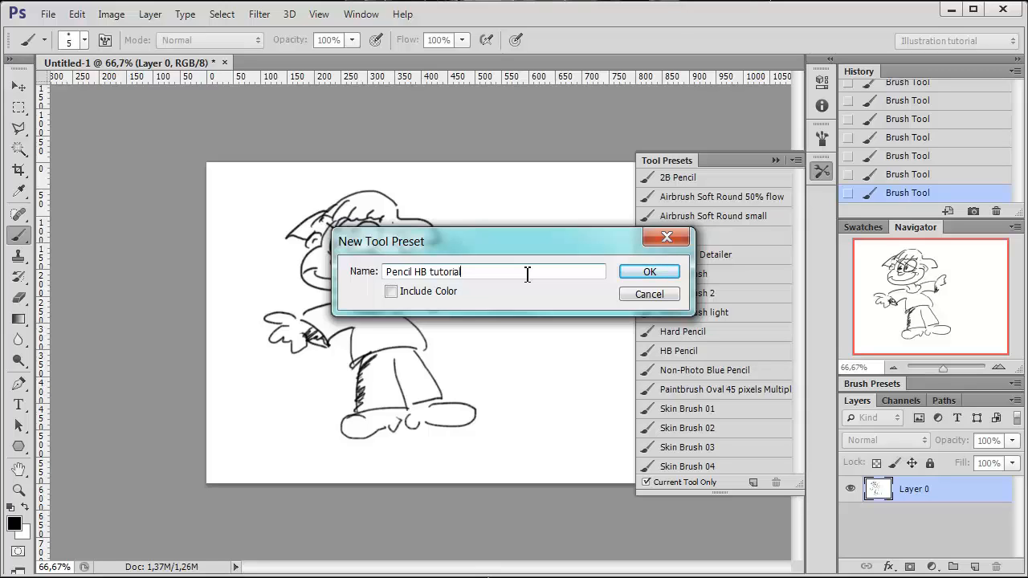
click(392, 293)
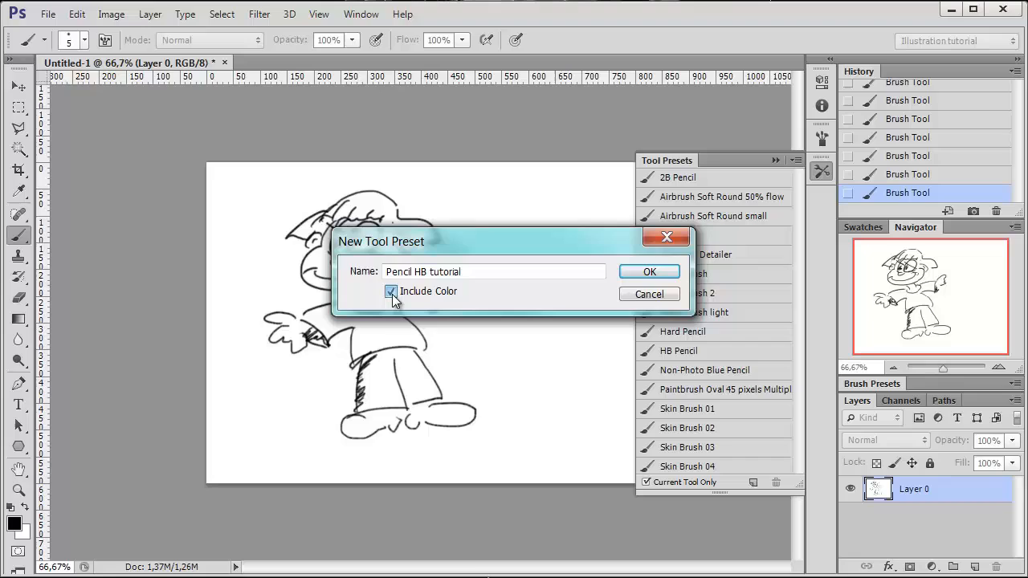
click(649, 273)
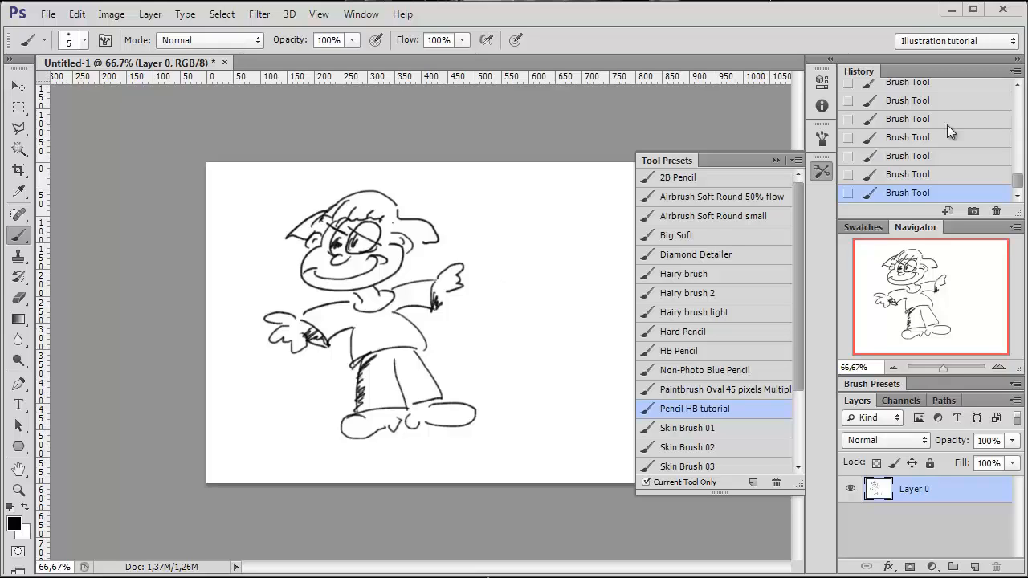
click(775, 161)
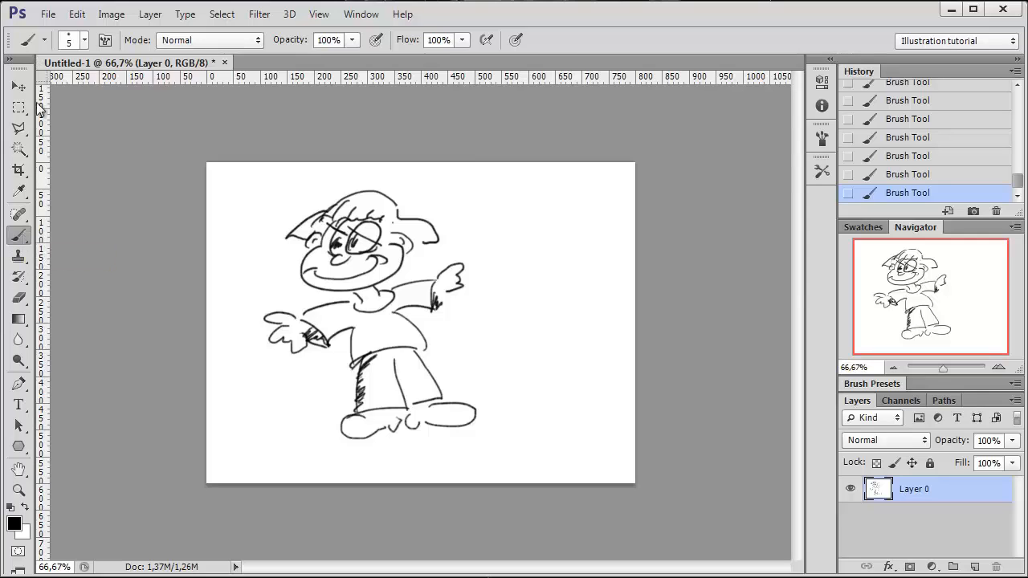
- Choose the first soft round brush, size it to 30 px, and set its tip spacing to 10%
click(84, 40)
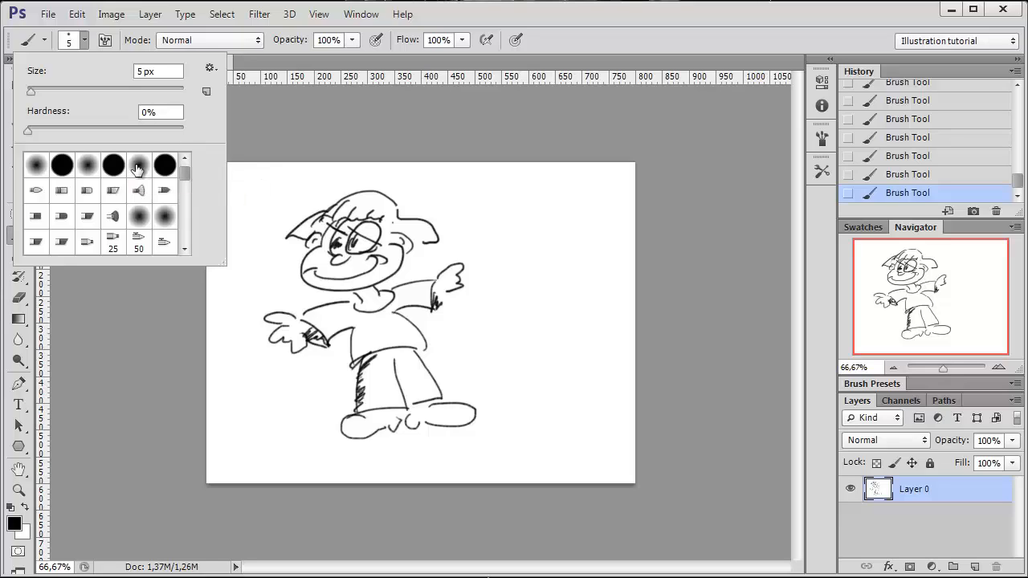
click(38, 168)
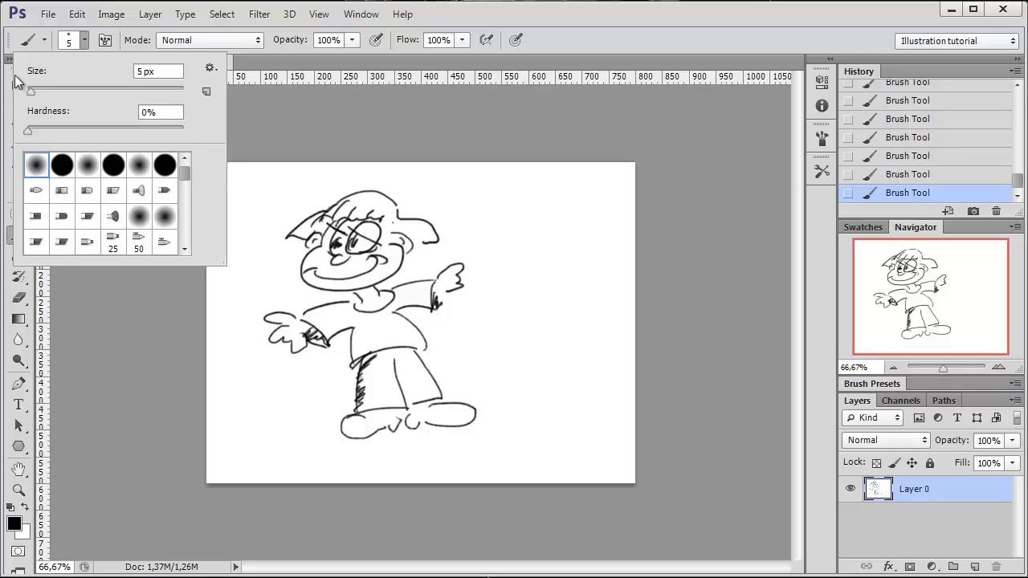
drag(30, 92, 42, 90)
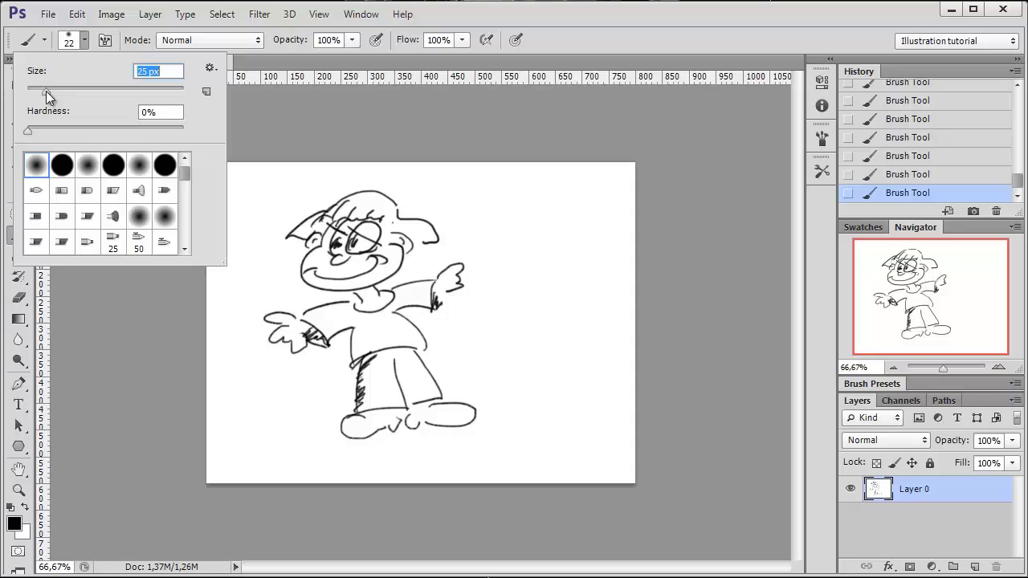
drag(49, 90, 50, 92)
click(820, 138)
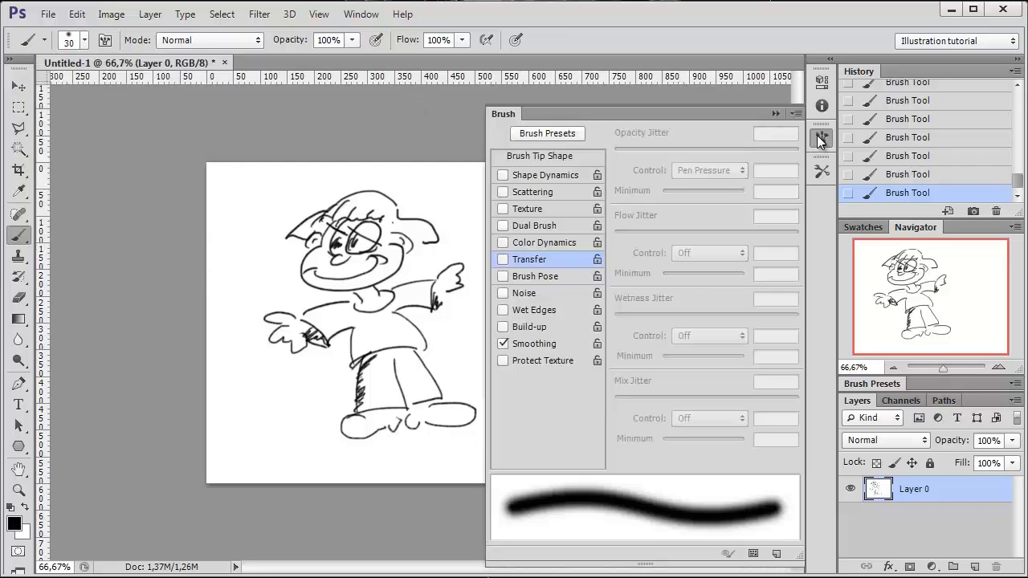
click(559, 157)
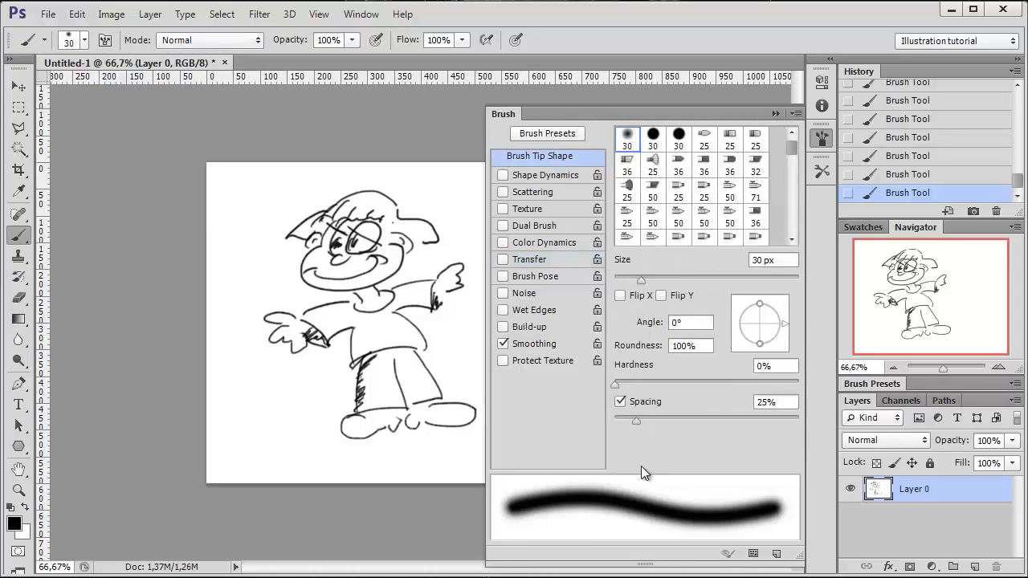
mouse_move(639, 424)
mouse_down()
mouse_move(762, 422)
mouse_move(623, 418)
mouse_up()
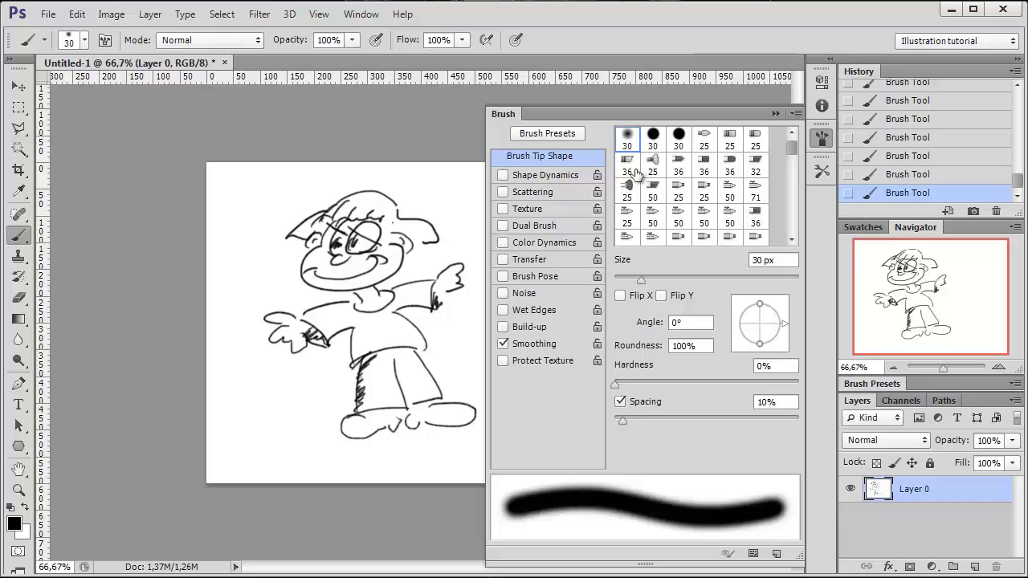
- Enable Shape Dynamics with a Minimum Diameter of 45% and Brush Projection turned on
click(540, 175)
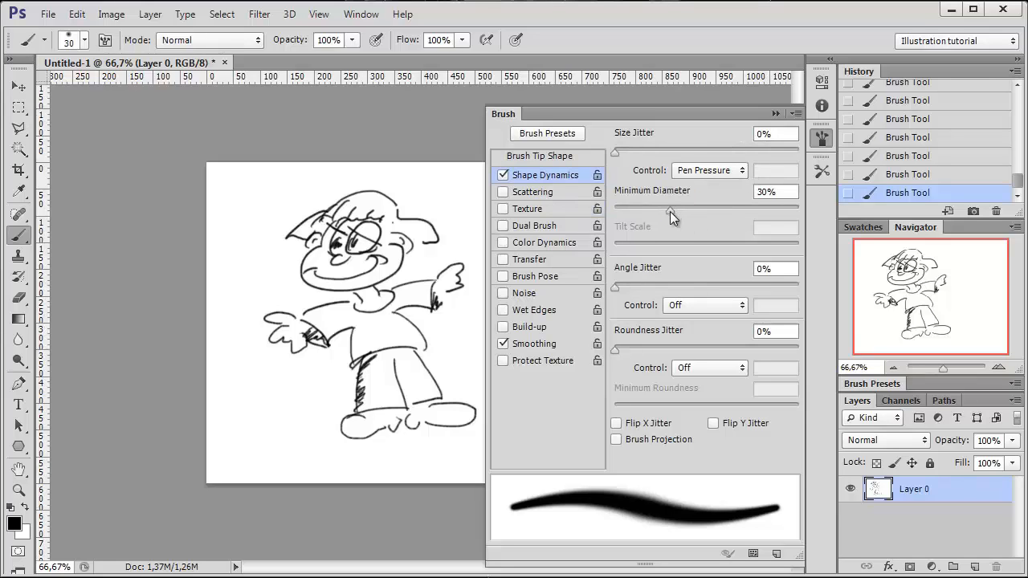
double_click(767, 193)
text(45)
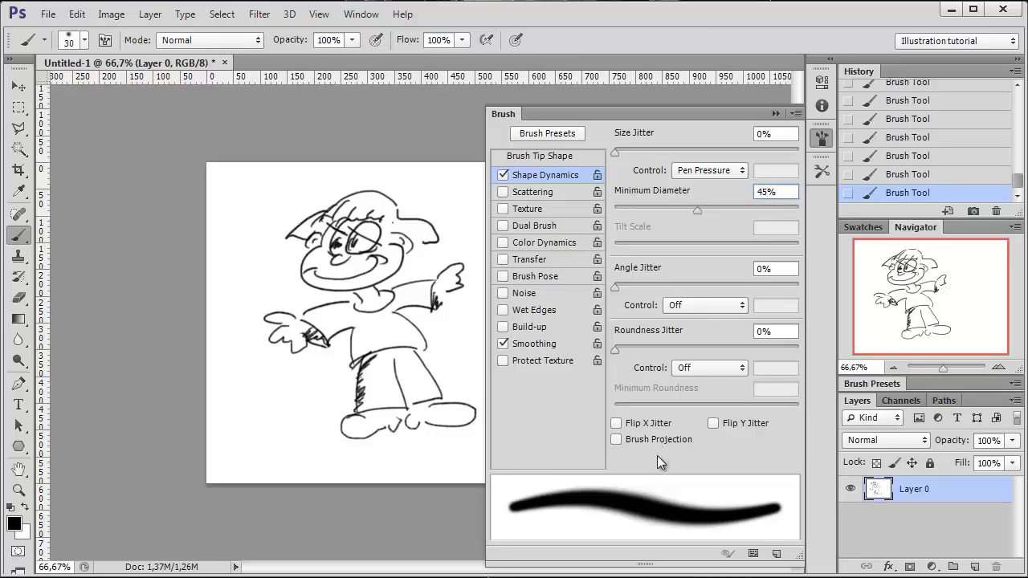
click(615, 440)
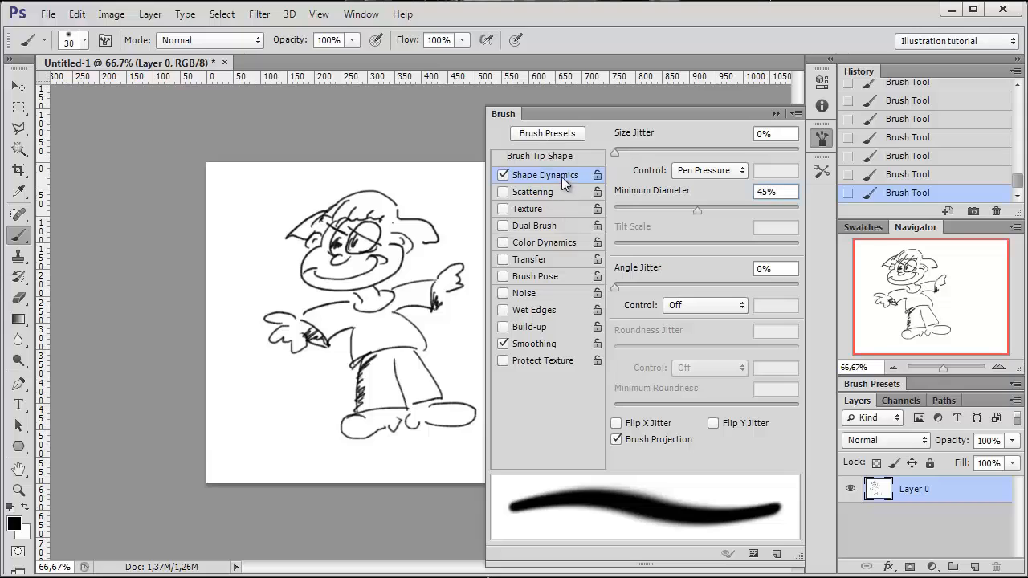
- Enable Transfer for the brush with Opacity Jitter at 2%, and turn on airbrush-style Build-up
click(546, 257)
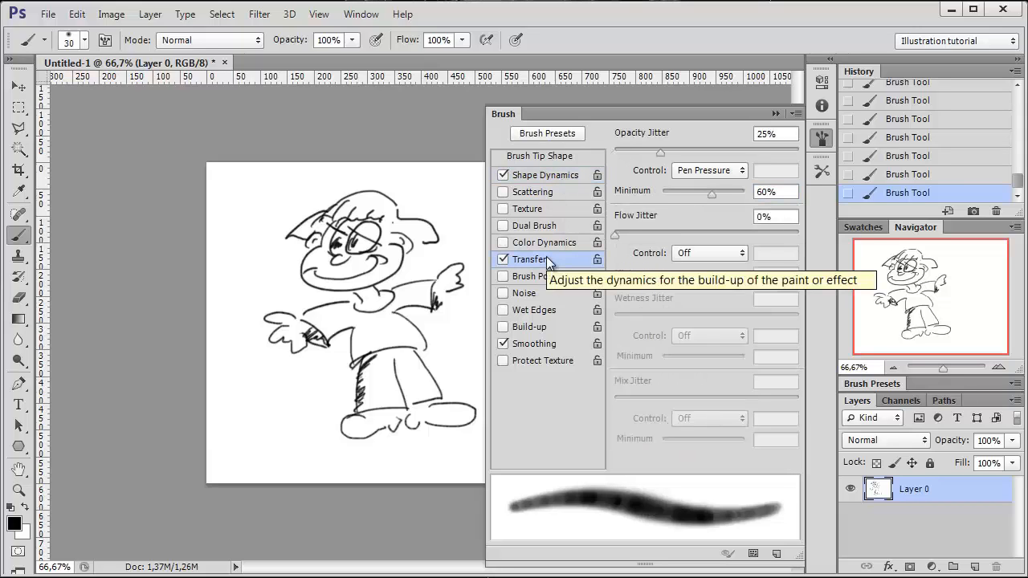
drag(660, 151, 618, 152)
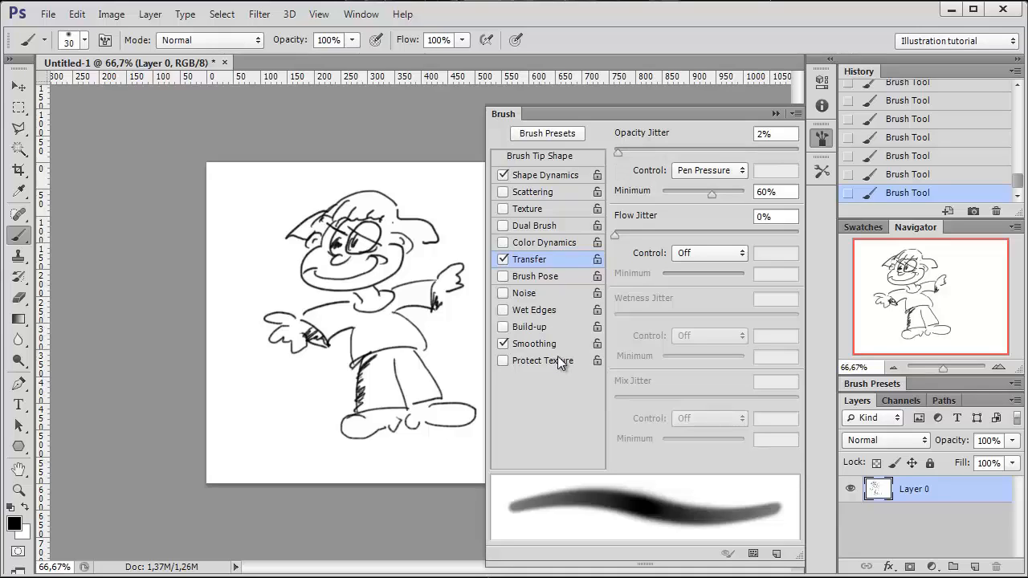
click(501, 329)
click(492, 44)
click(773, 113)
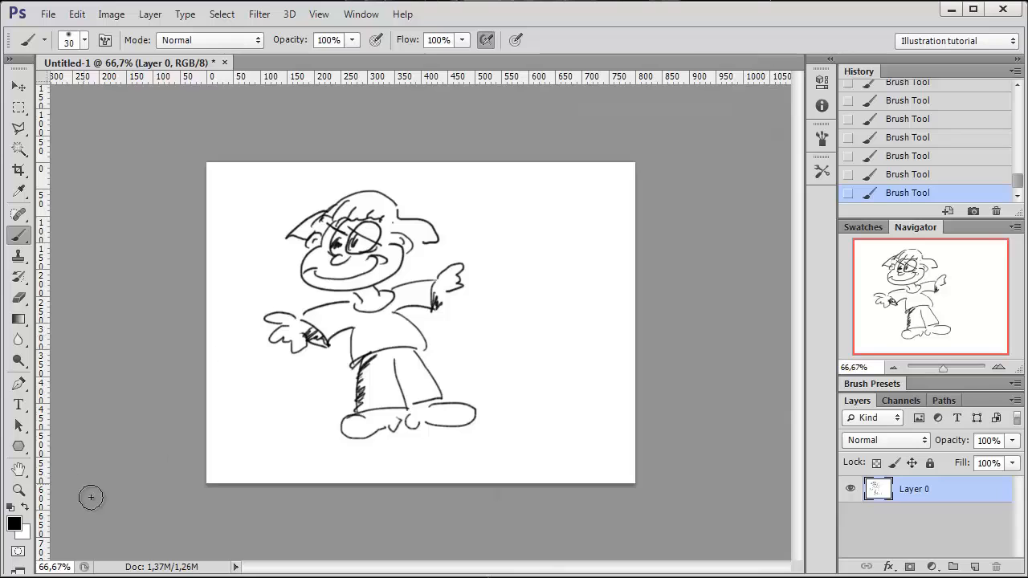
- Set the foreground color to bright cyan (1ce8ea) and paint both legs of the character's trousers
click(14, 524)
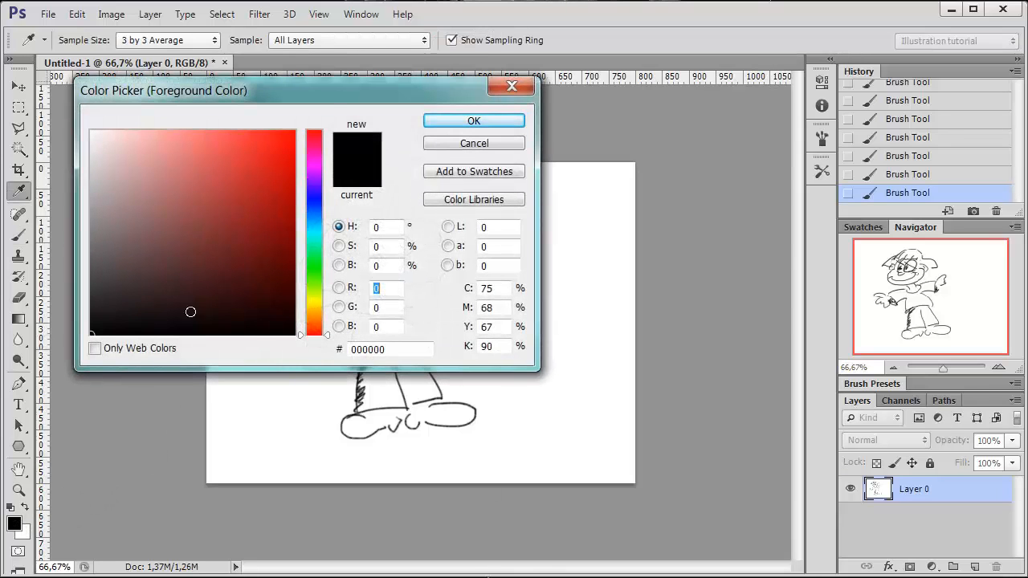
click(316, 232)
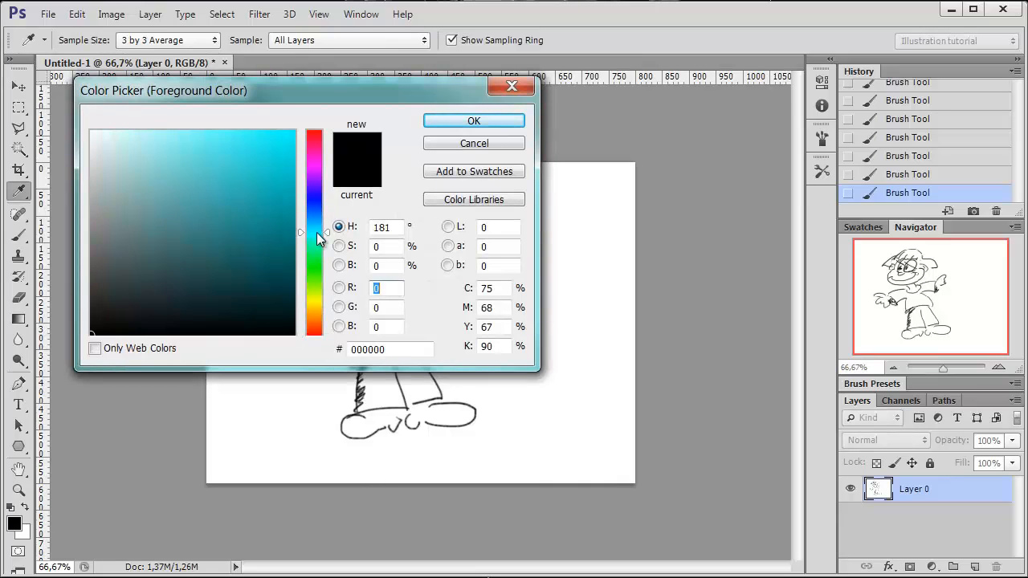
click(250, 164)
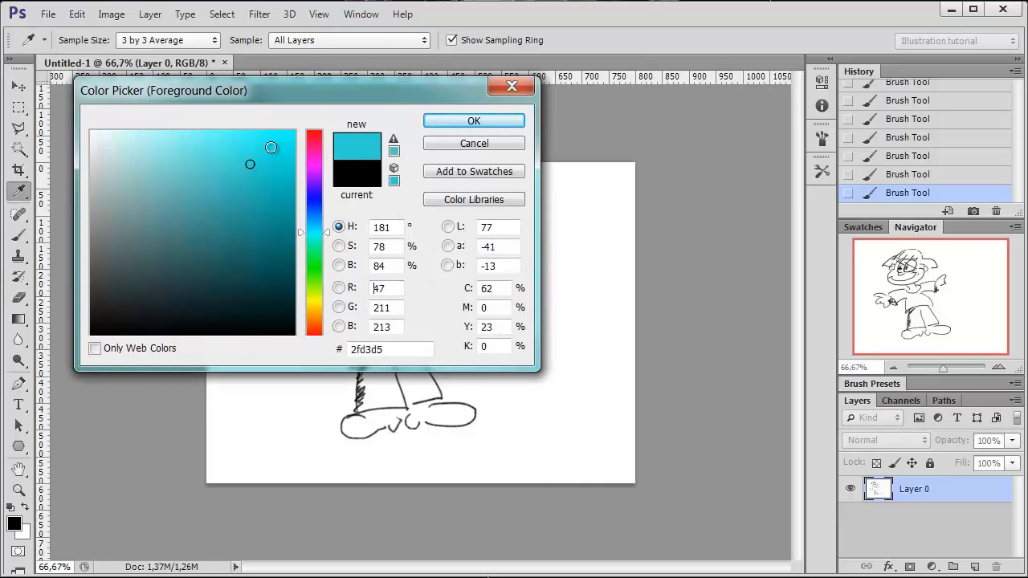
click(271, 147)
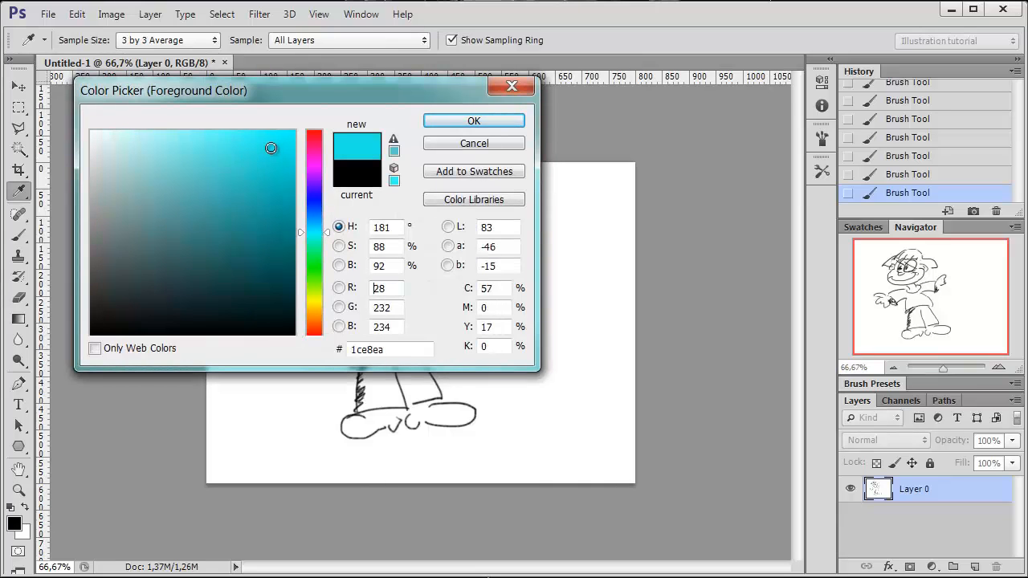
click(472, 121)
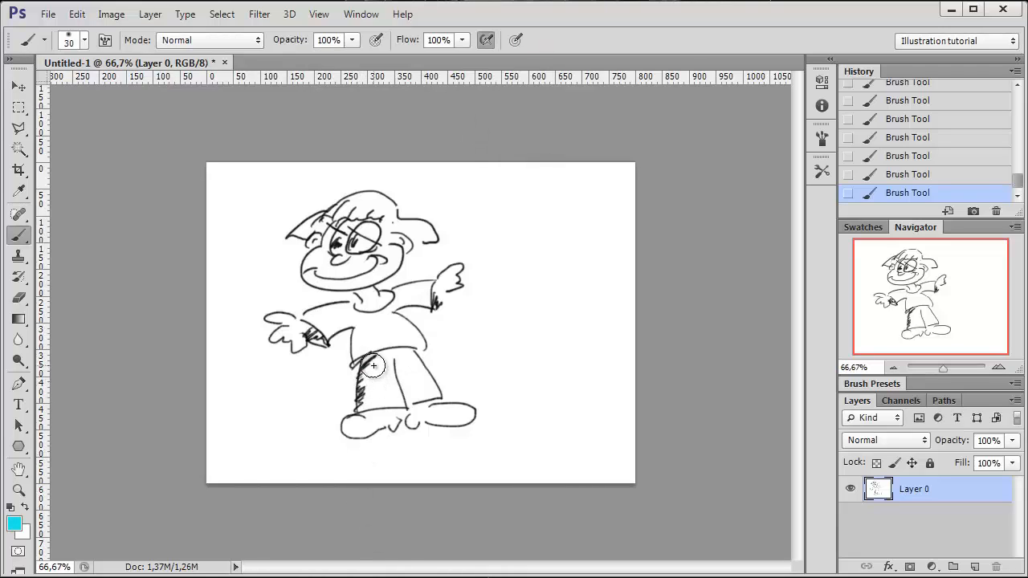
mouse_move(373, 365)
mouse_down()
mouse_move(360, 384)
mouse_move(366, 398)
mouse_move(398, 401)
mouse_move(373, 393)
mouse_move(399, 358)
mouse_move(419, 397)
mouse_move(368, 402)
mouse_move(392, 398)
mouse_move(364, 376)
mouse_up()
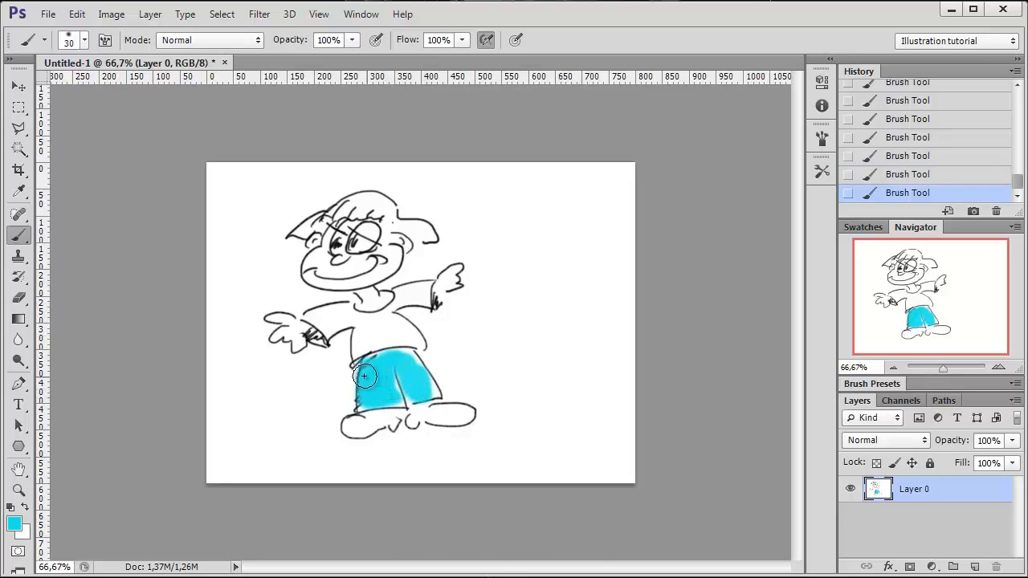
- Reduce the brush size to 19 px and set the foreground color to a light orange skin tone (f3b176)
right_click(388, 374)
drag(424, 413, 413, 411)
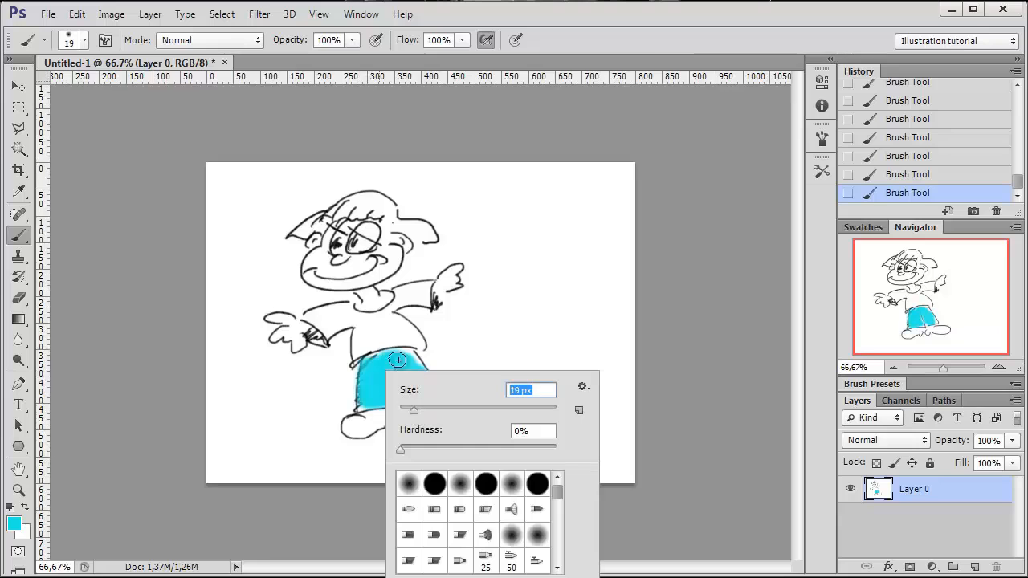
click(13, 523)
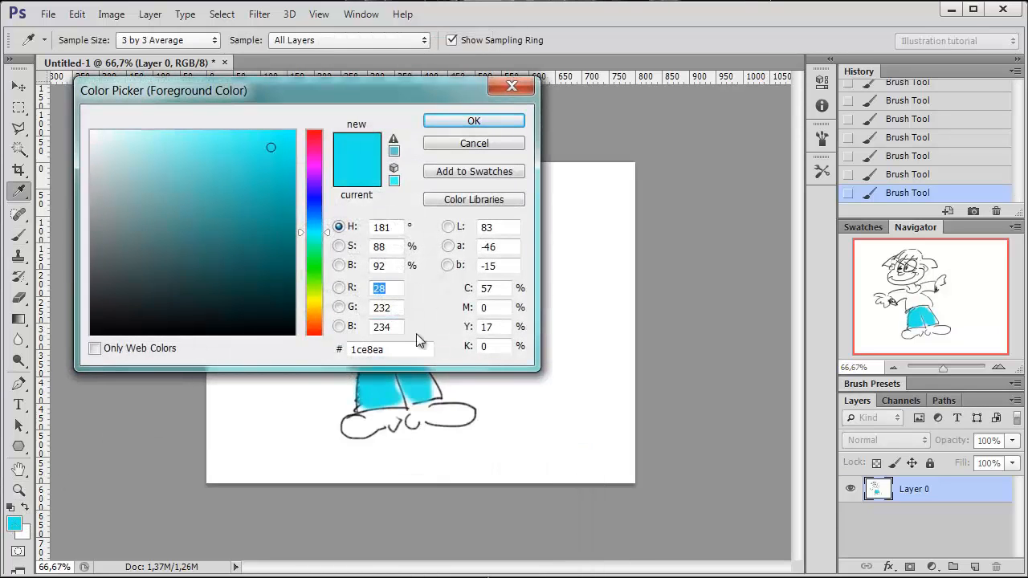
click(313, 319)
click(160, 142)
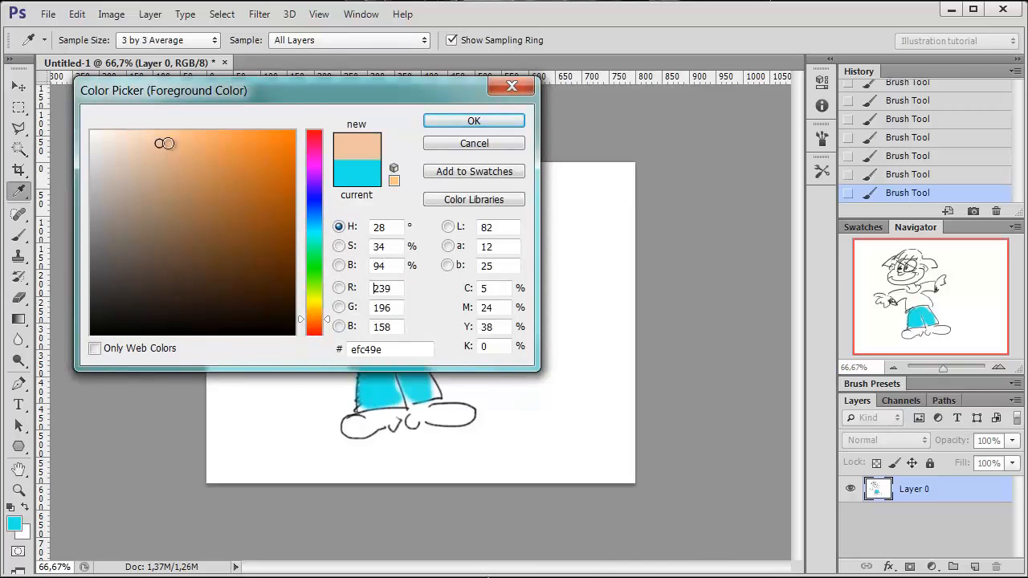
click(185, 148)
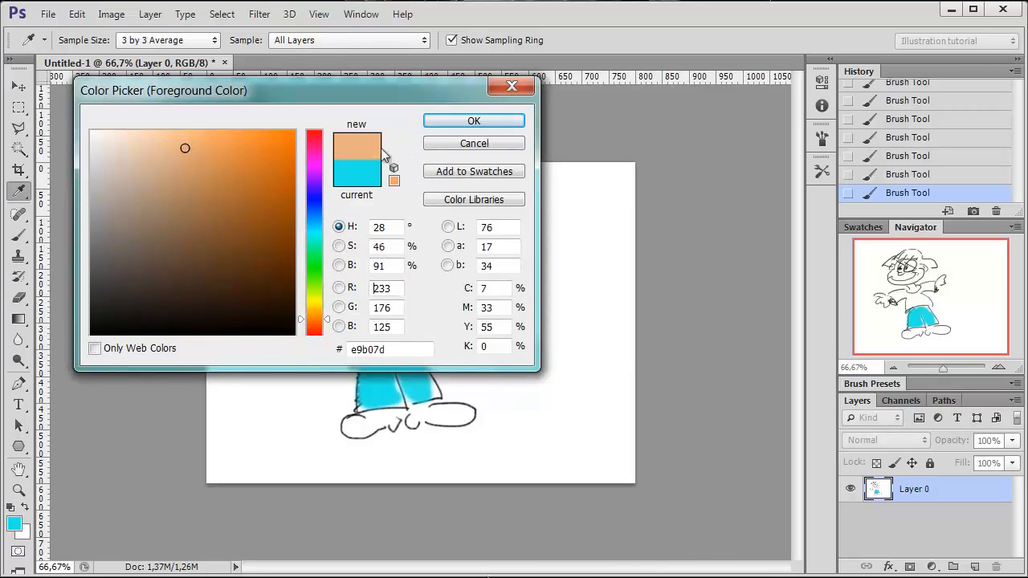
click(182, 169)
click(195, 140)
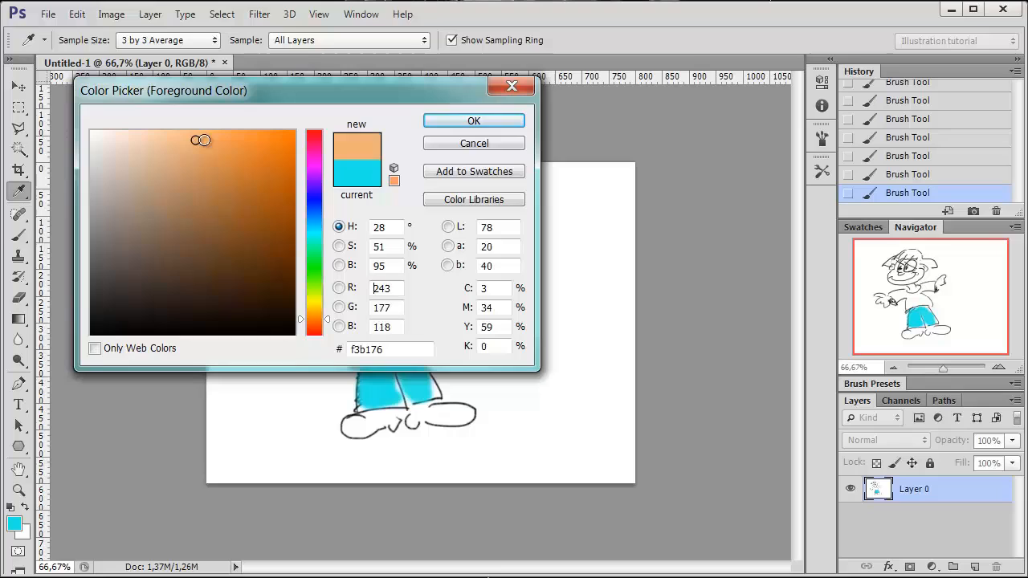
click(470, 122)
- Paint the character's face, ear and both hands with the light orange skin tone
mouse_move(322, 259)
mouse_down()
mouse_move(325, 271)
mouse_move(365, 267)
mouse_move(366, 234)
mouse_move(338, 228)
mouse_move(311, 263)
mouse_move(327, 283)
mouse_move(392, 272)
mouse_move(403, 247)
mouse_move(388, 240)
mouse_up()
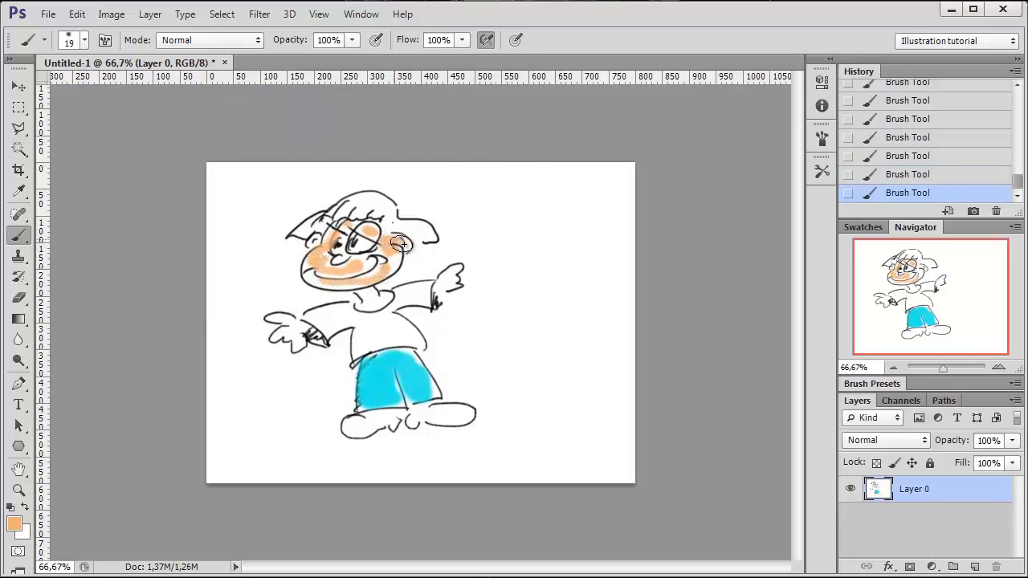
drag(452, 279, 453, 277)
mouse_move(305, 331)
mouse_down()
mouse_move(281, 320)
mouse_move(297, 347)
mouse_up()
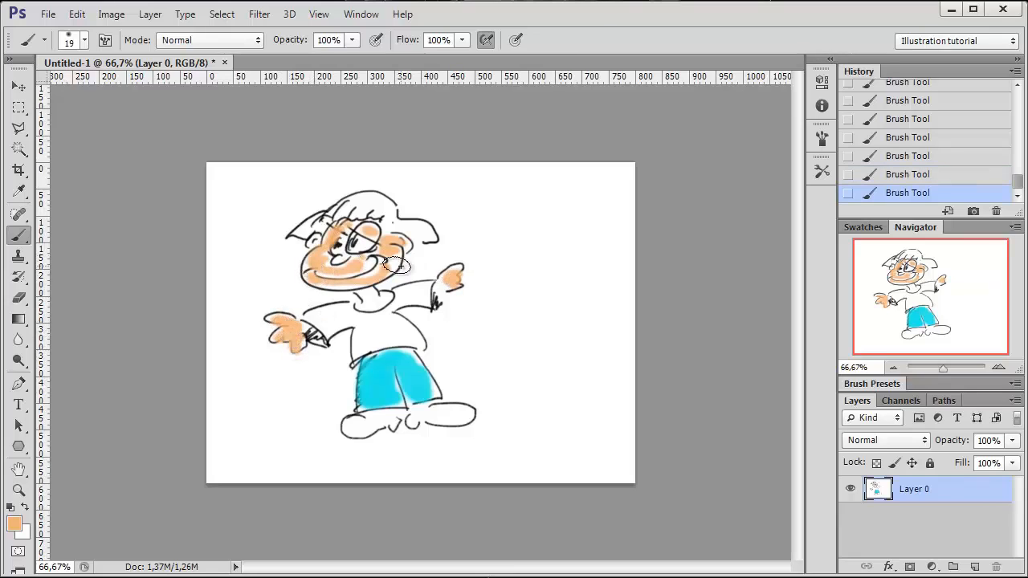
drag(396, 264, 395, 255)
drag(319, 256, 324, 258)
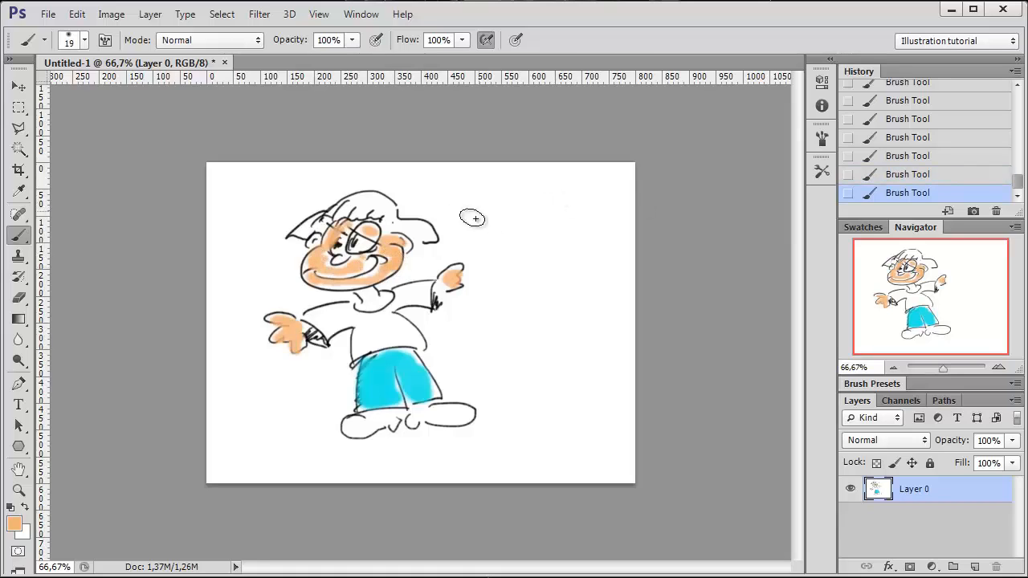
- Hand-letter "NICE" in the empty area beside the character's head and paint the neck in the same light orange
mouse_move(453, 229)
mouse_down()
mouse_move(465, 199)
mouse_move(490, 198)
mouse_move(512, 229)
mouse_up()
mouse_move(514, 189)
mouse_down()
mouse_move(525, 238)
mouse_move(583, 226)
mouse_move(618, 198)
mouse_up()
drag(561, 228, 593, 220)
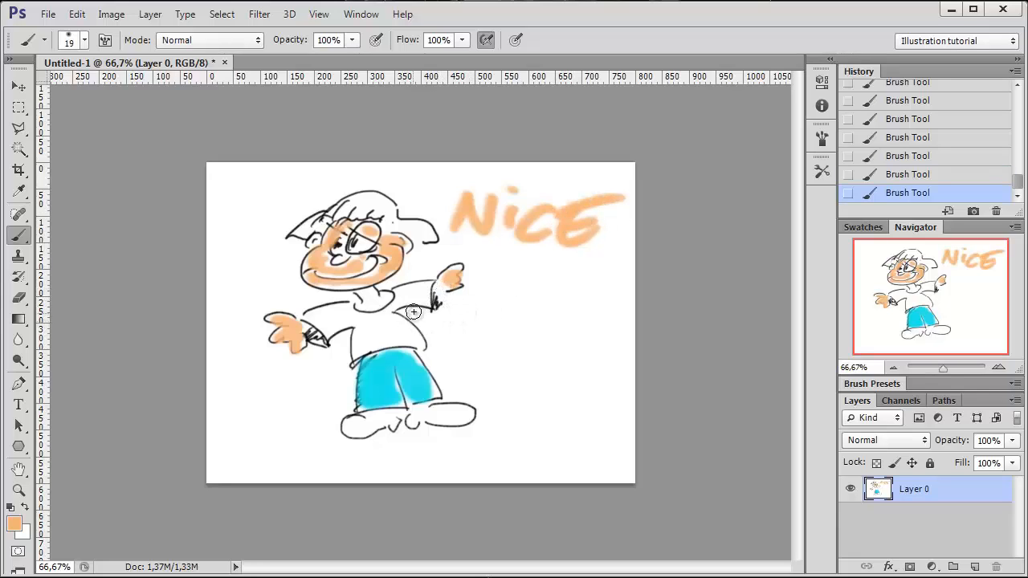
mouse_move(369, 293)
mouse_down()
mouse_move(376, 302)
mouse_move(362, 299)
mouse_up()
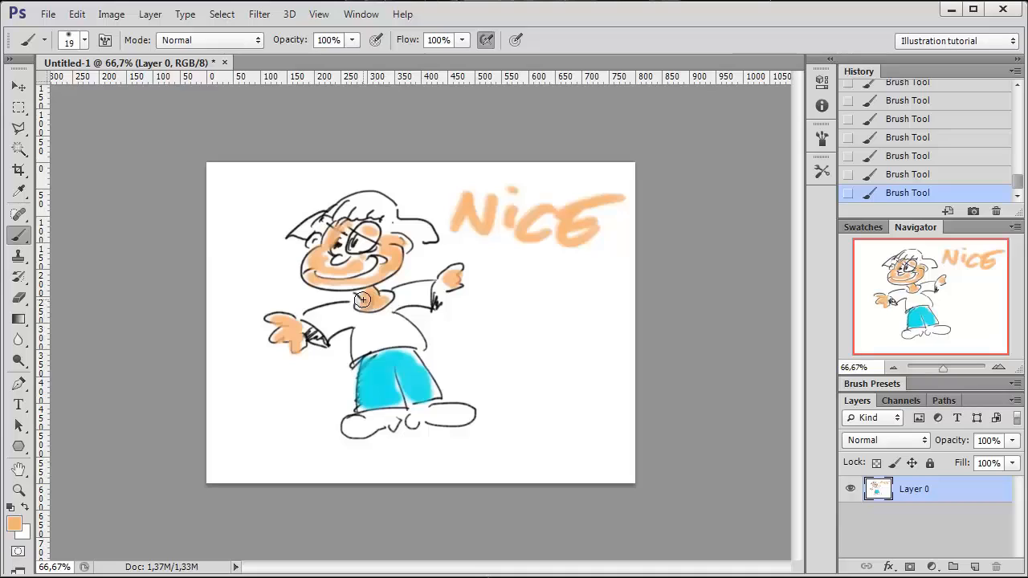
- Save the current soft round brush as a tool preset named "Airbrush Soft Round tutorial" without including its color
click(819, 175)
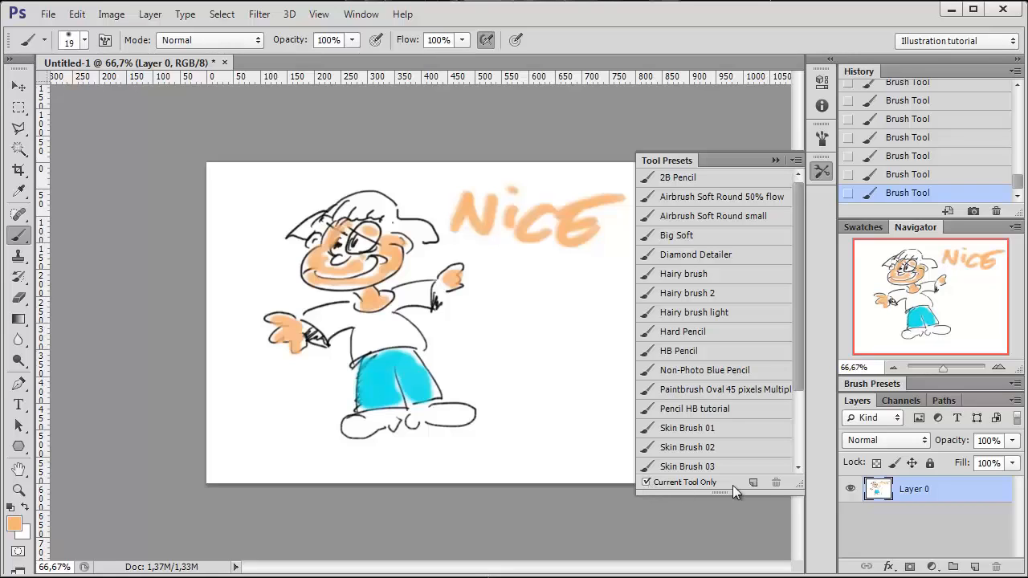
click(752, 482)
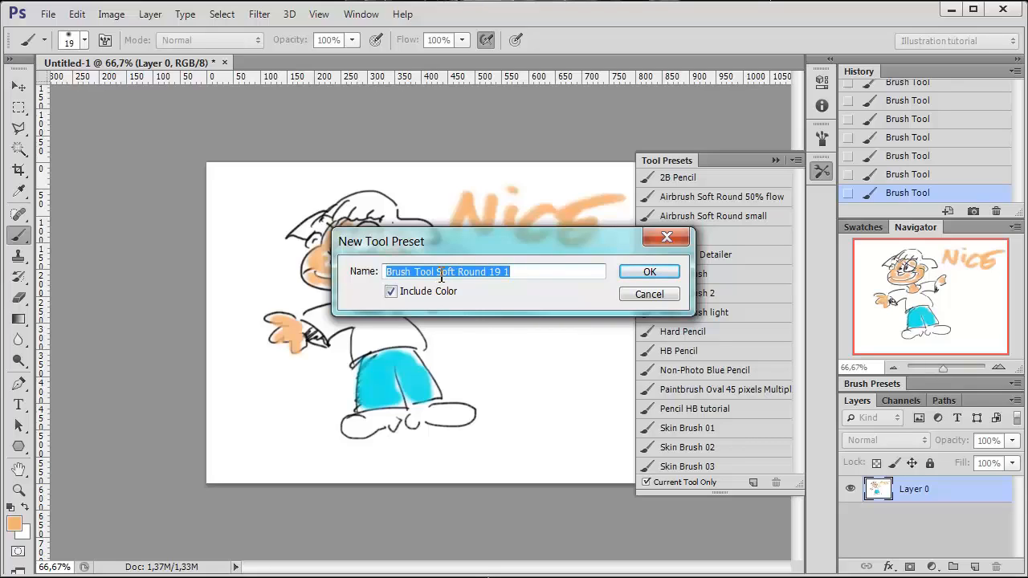
drag(436, 276, 336, 277)
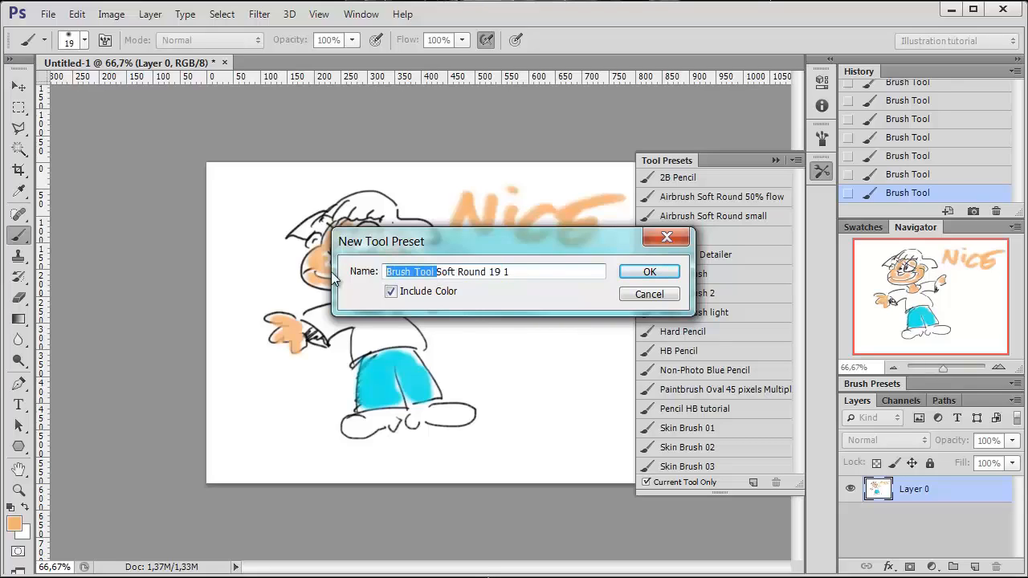
key(BackSpace)
text(Airb)
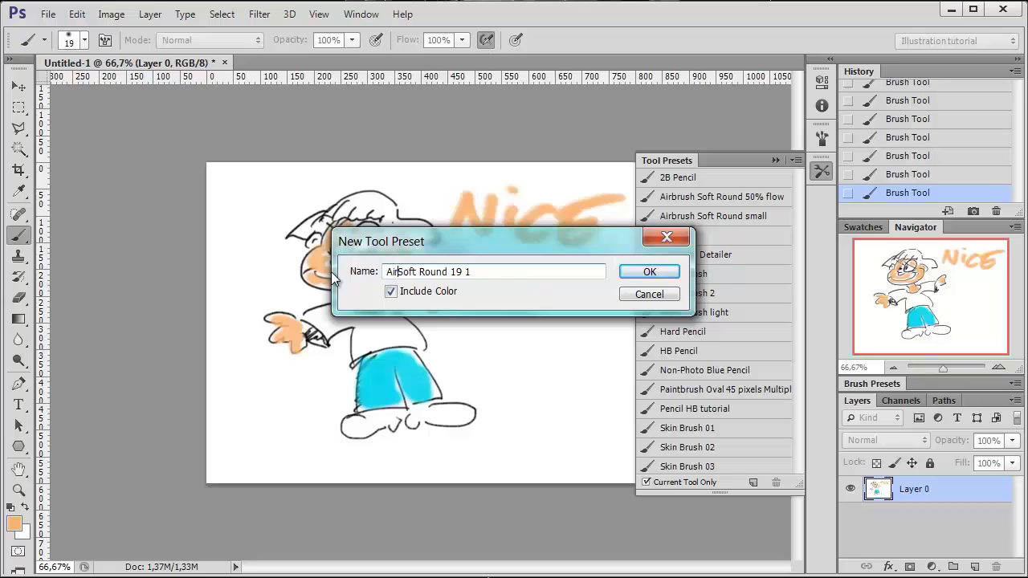
text(rush)
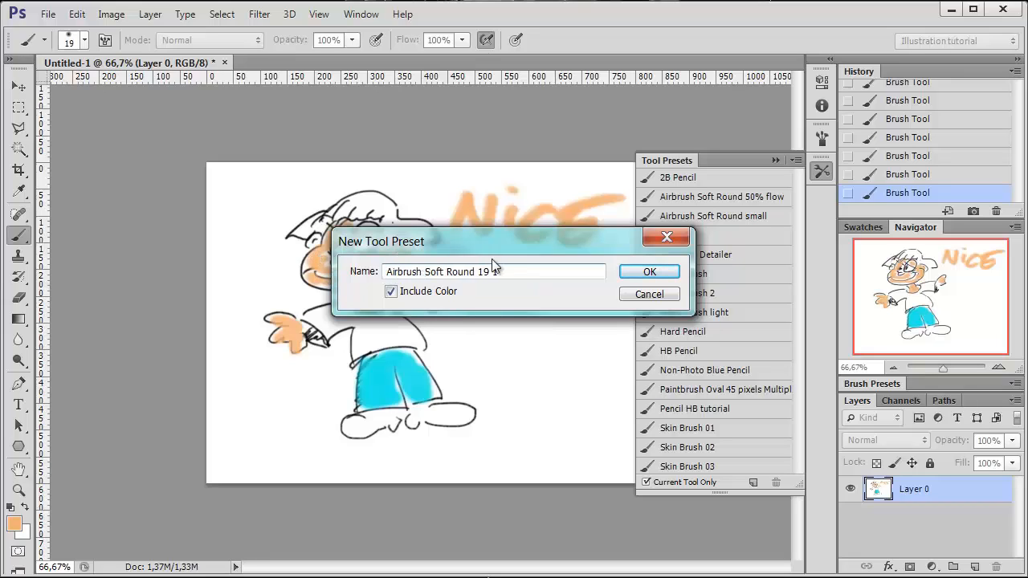
drag(480, 276, 509, 275)
text(tutorial)
click(390, 292)
click(647, 271)
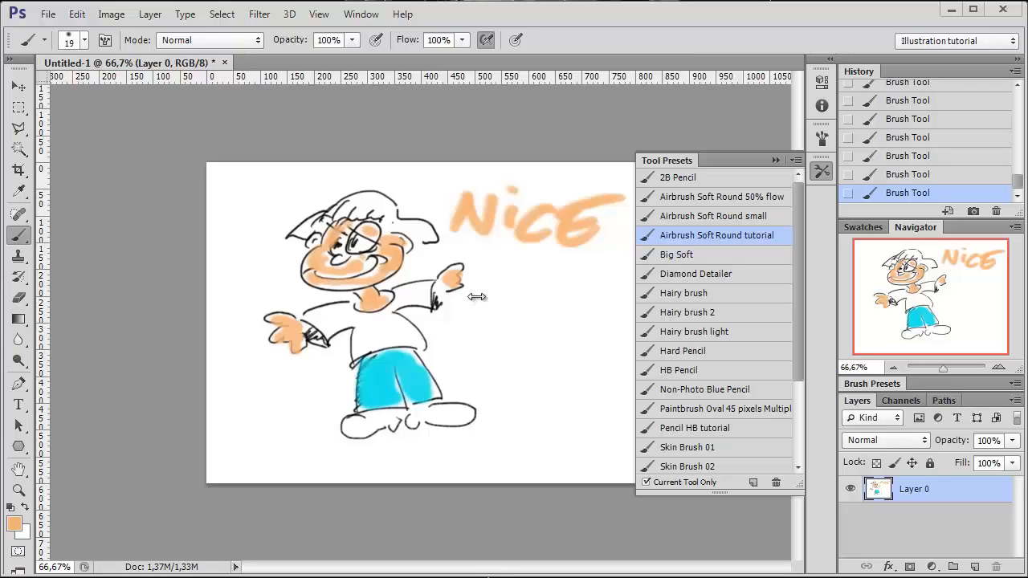
- Add a new layer and fill a square selection with black in the empty area beside the character, below "NICE"
click(974, 567)
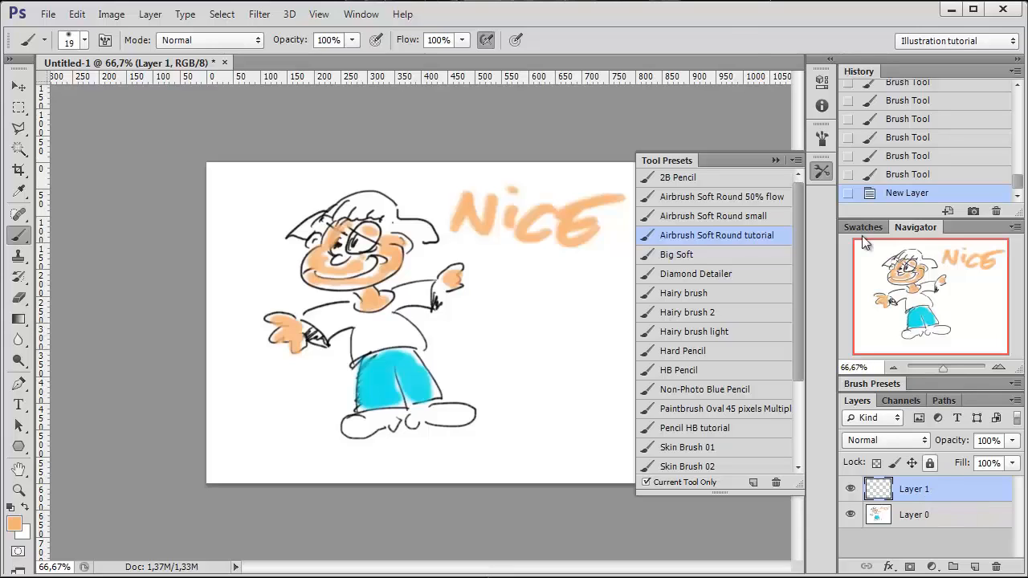
click(775, 162)
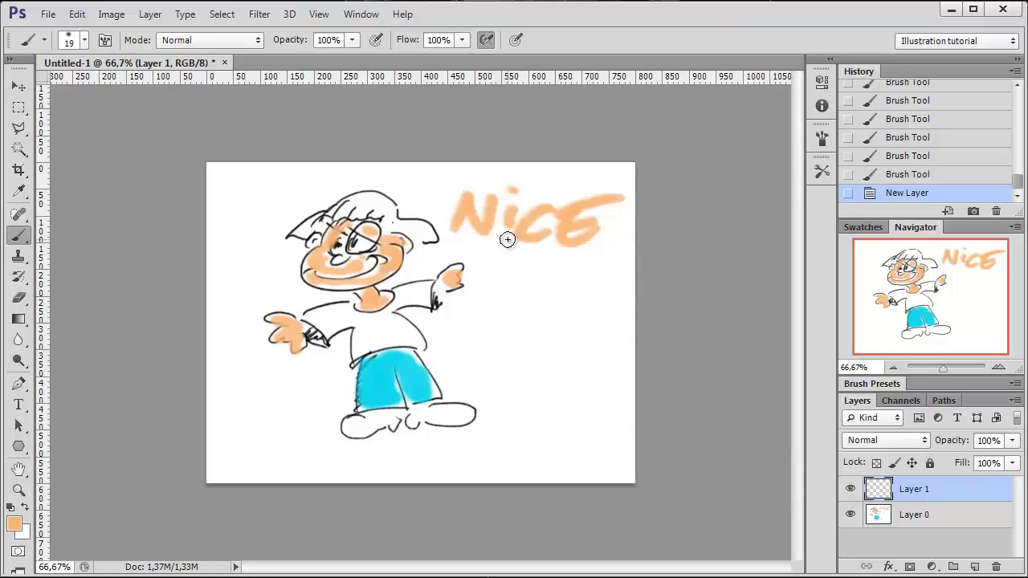
click(11, 508)
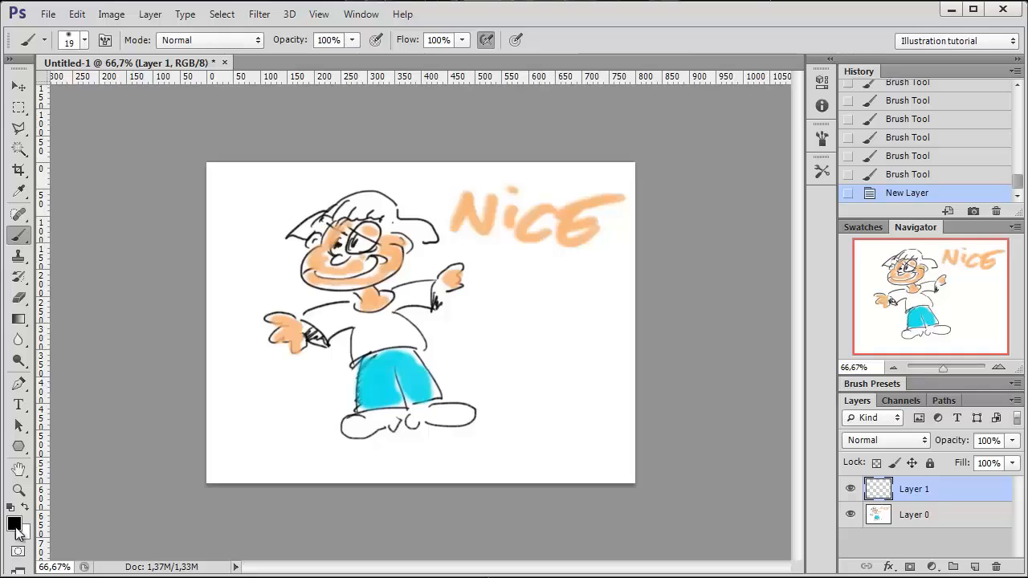
click(19, 109)
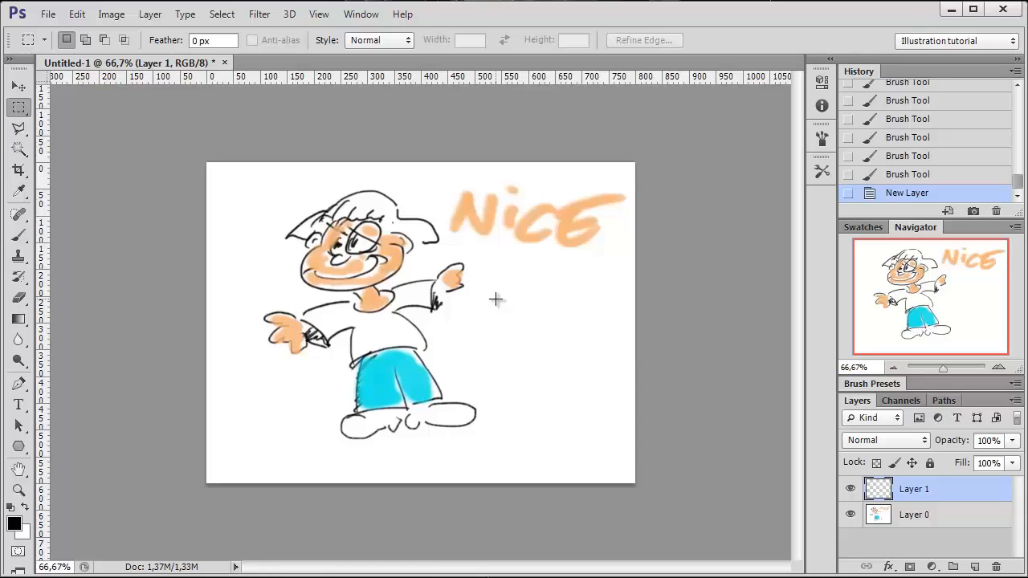
drag(495, 299, 568, 380)
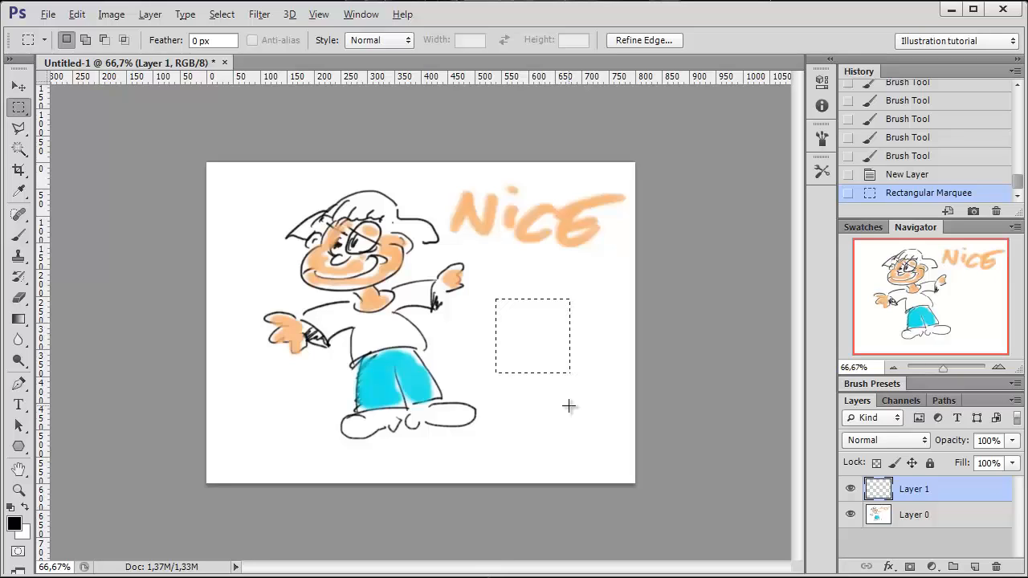
key(alt+BackSpace)
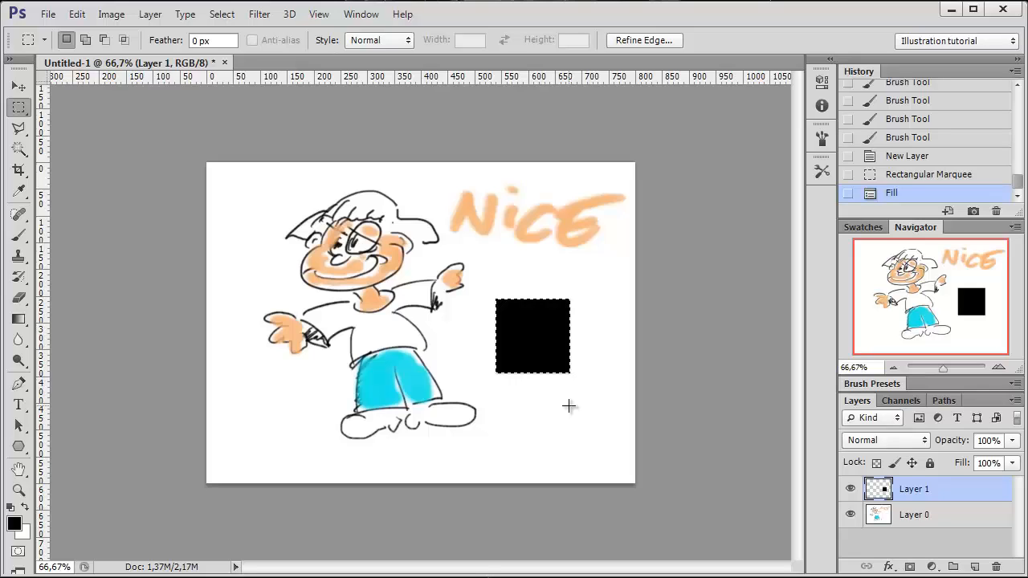
- Rotate the black square 45° into a diamond, apply the transformation and deselect it
key(ctrl+t)
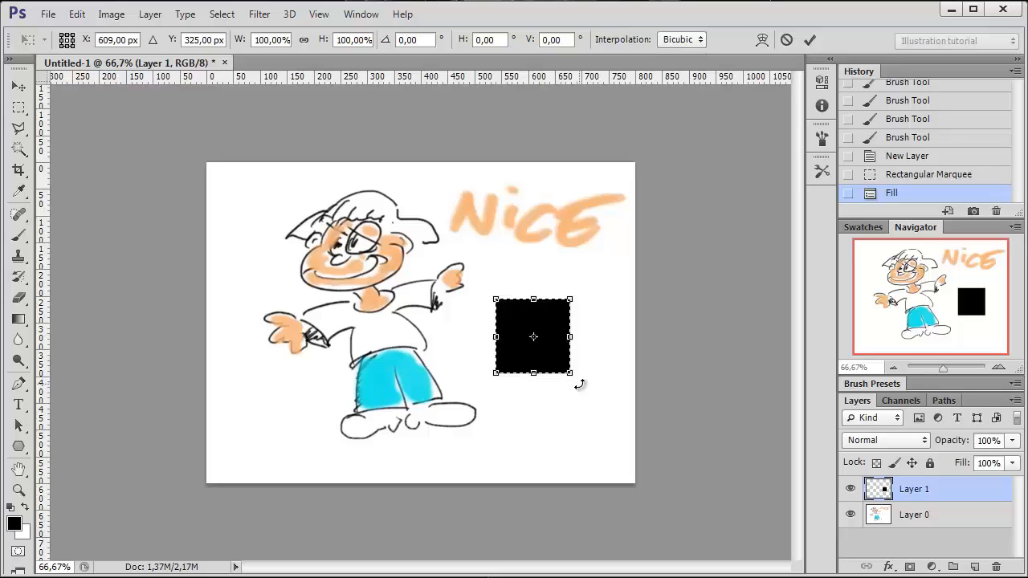
drag(578, 384, 535, 412)
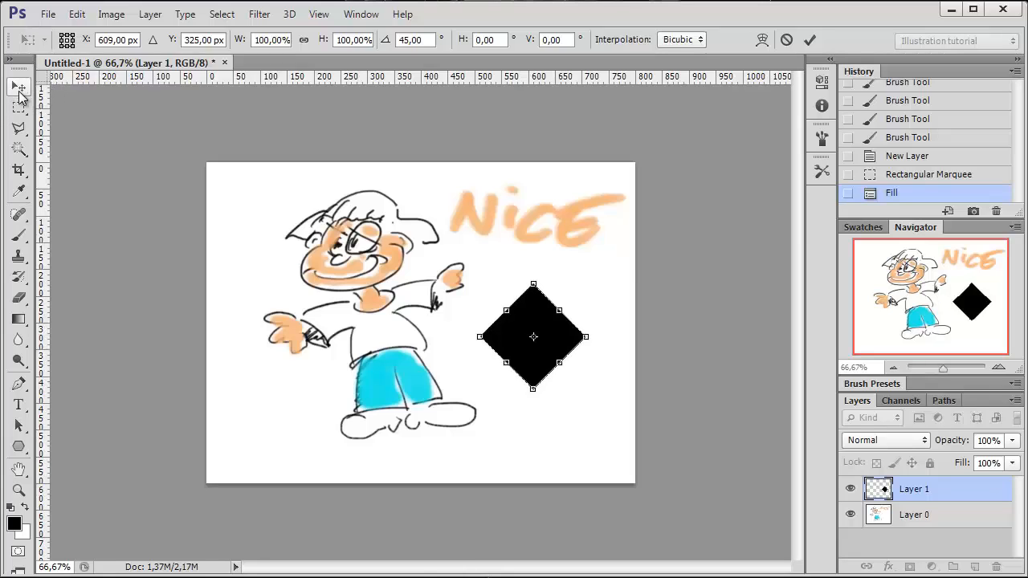
click(20, 91)
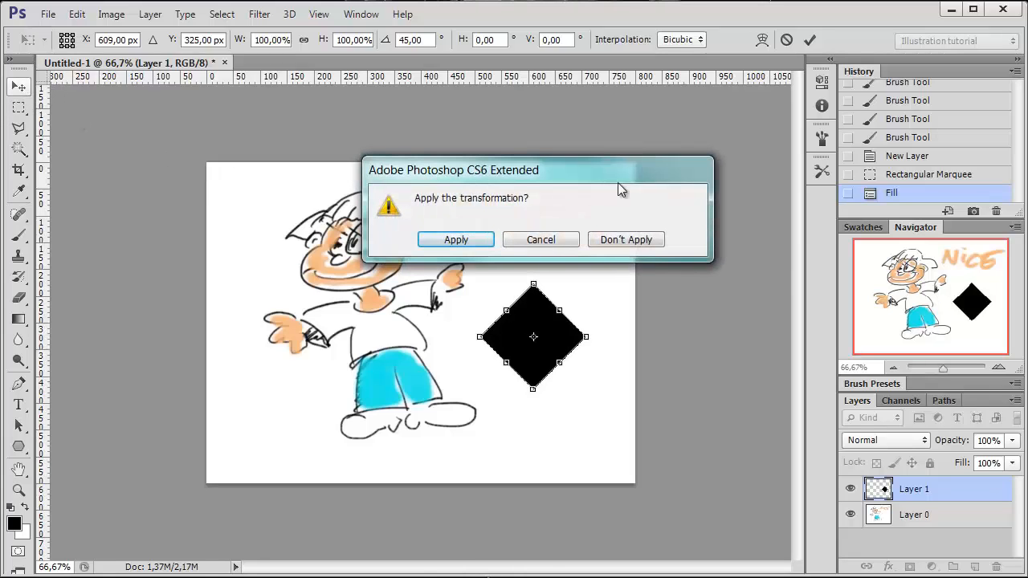
click(447, 240)
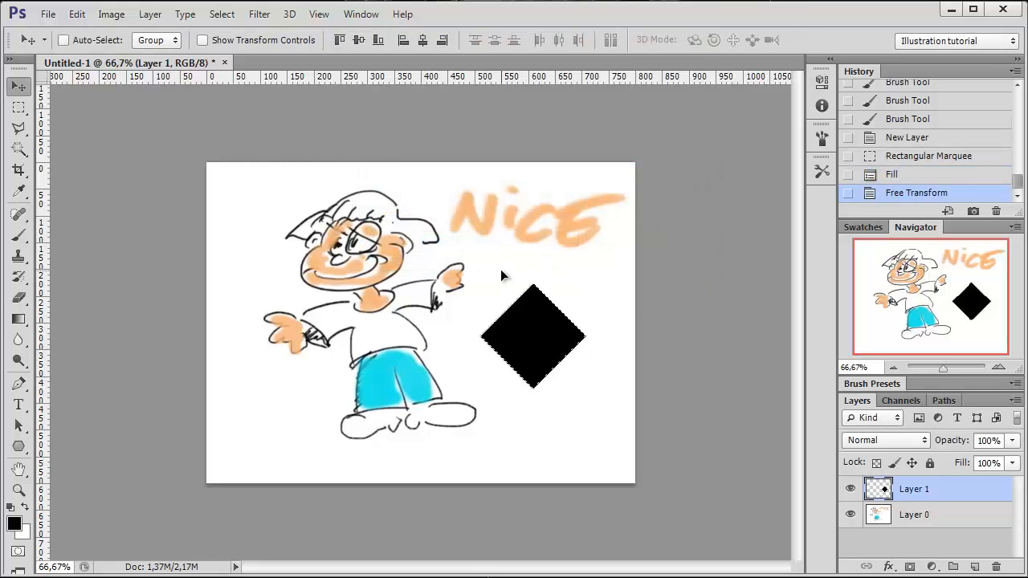
key(ctrl+d)
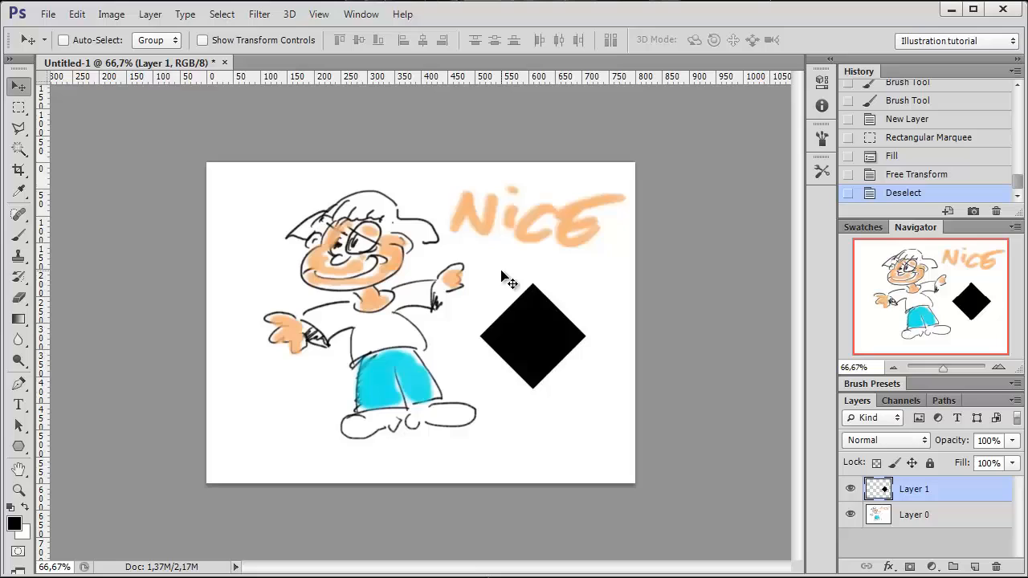
- Draw a square marquee selection around the black diamond and nudge the outline to center it on the shape
click(19, 107)
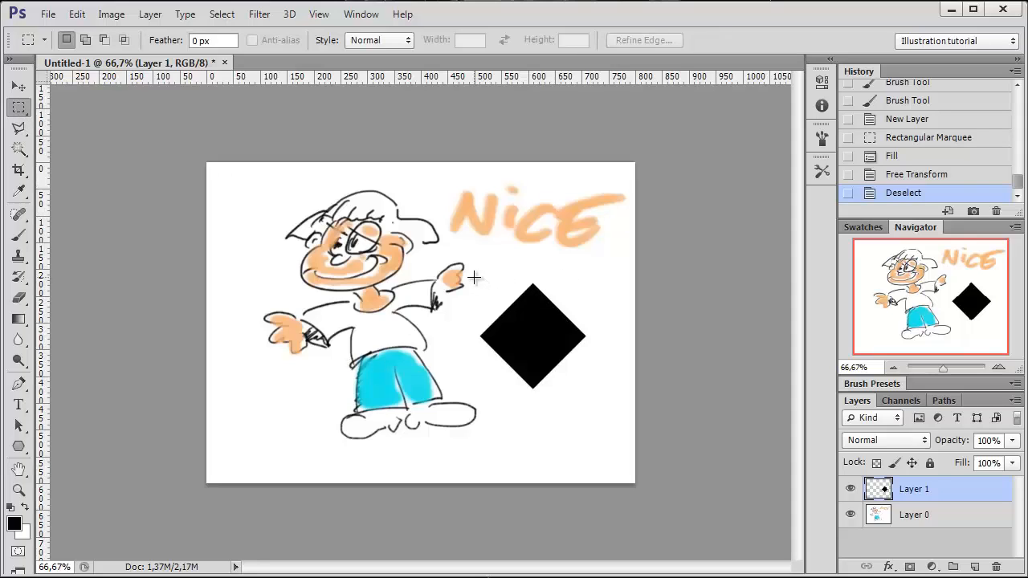
drag(474, 277, 591, 436)
key(Left)
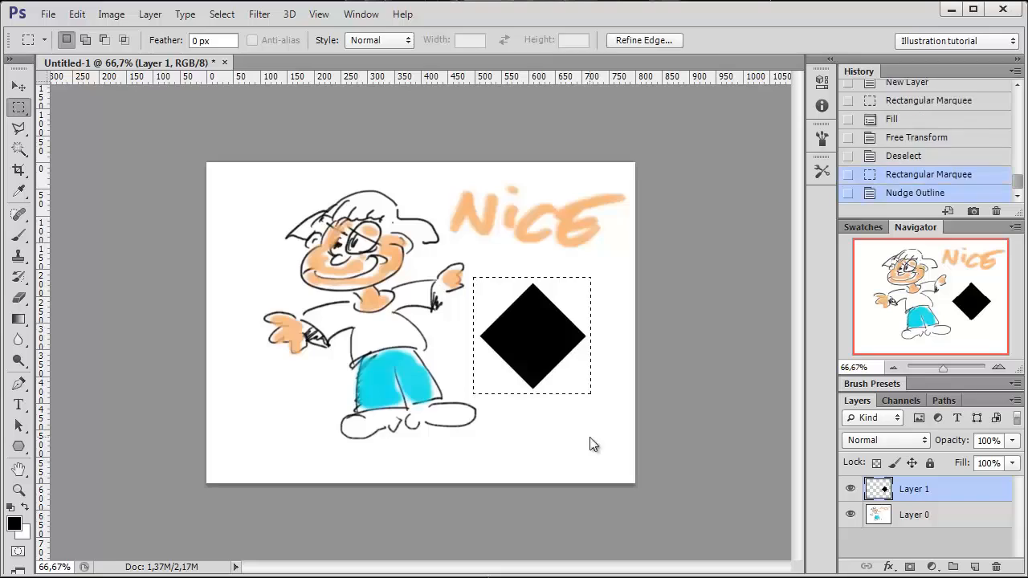
key(Right)
key(Right)
key(Down)
key(Down)
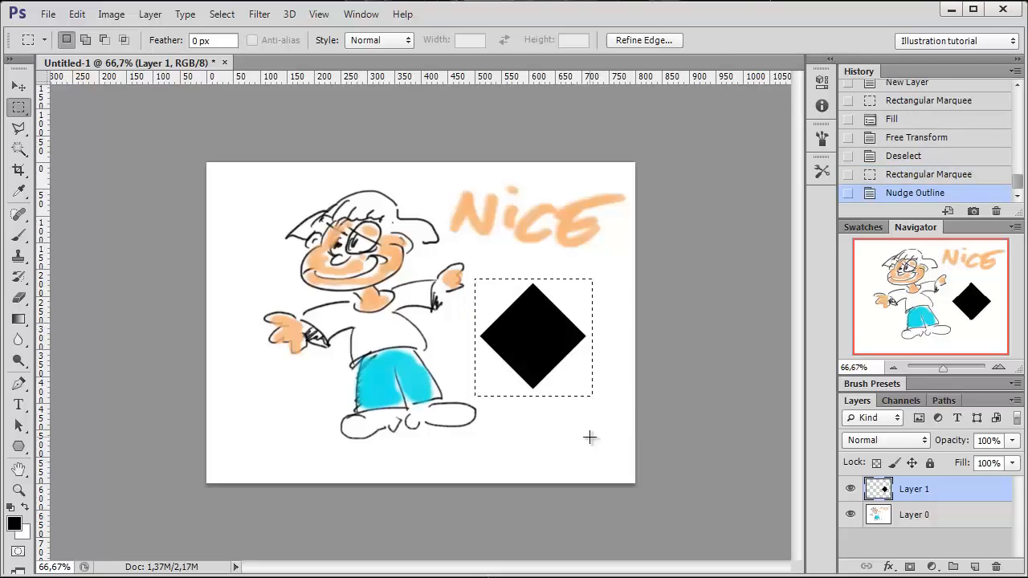
key(Down)
- Define the selected diamond as a brush preset named "Diamond detailer tutorial"
click(48, 15)
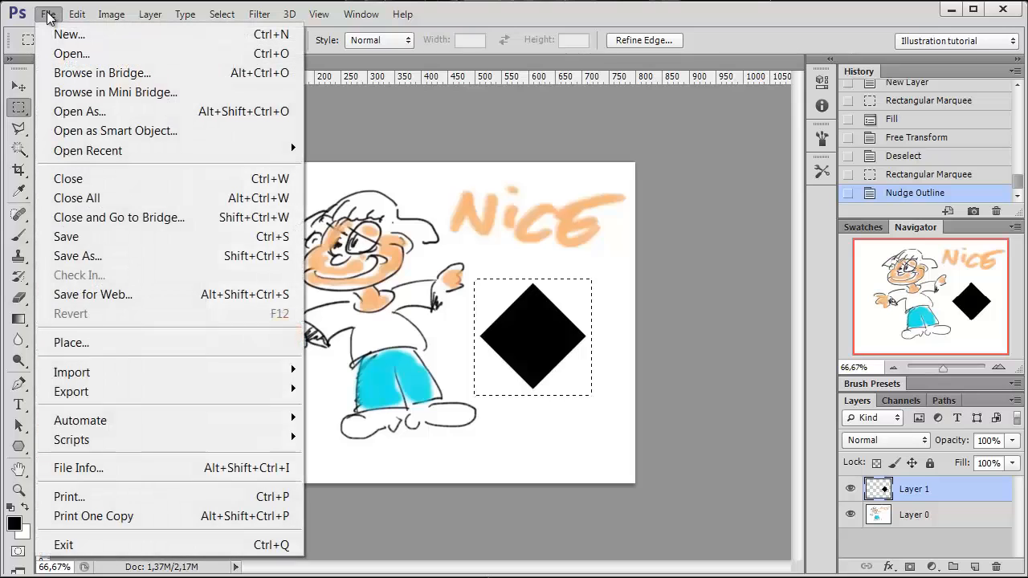
mouse_move(77, 16)
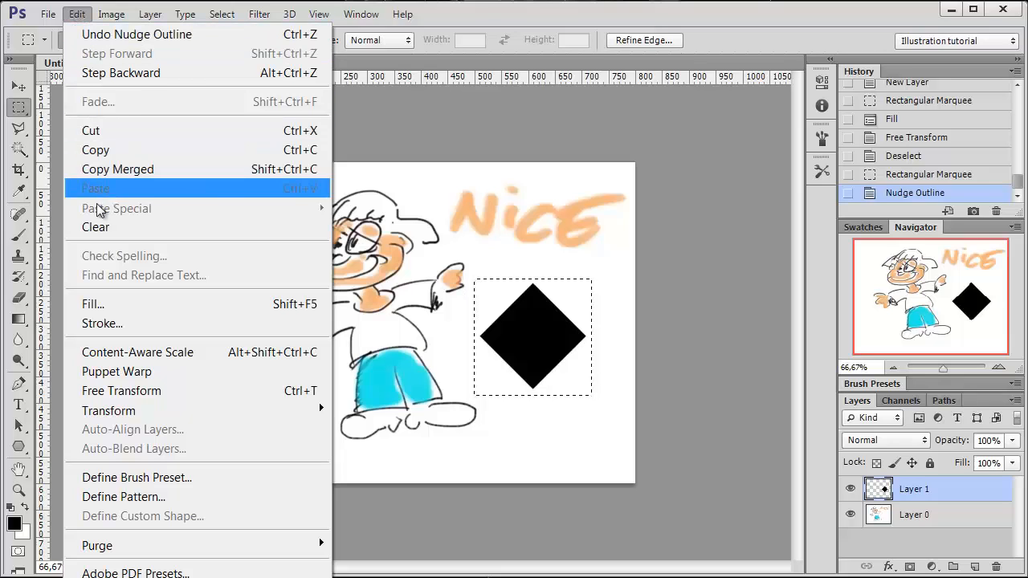
click(133, 478)
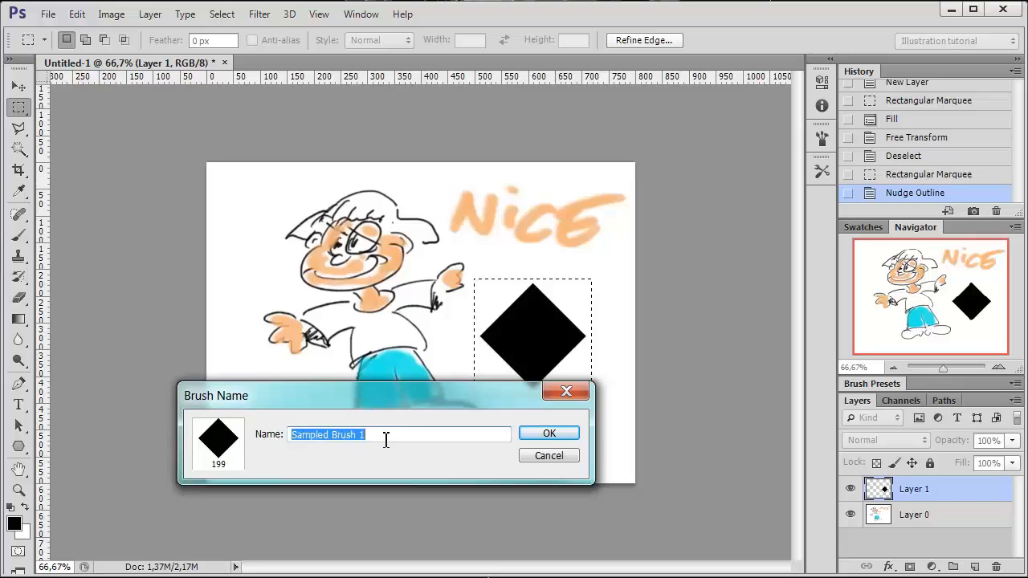
text(Diamon)
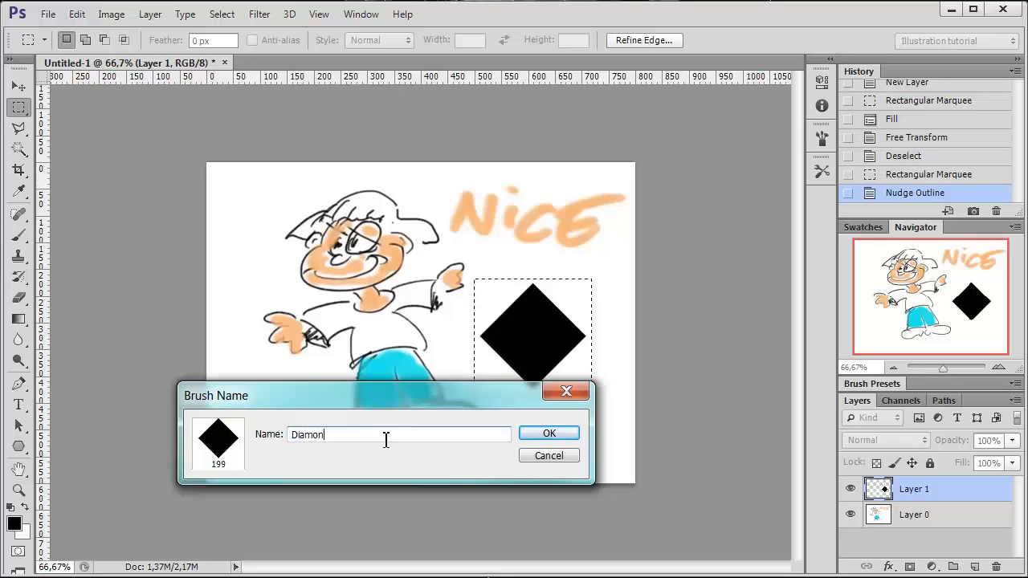
text(d detai)
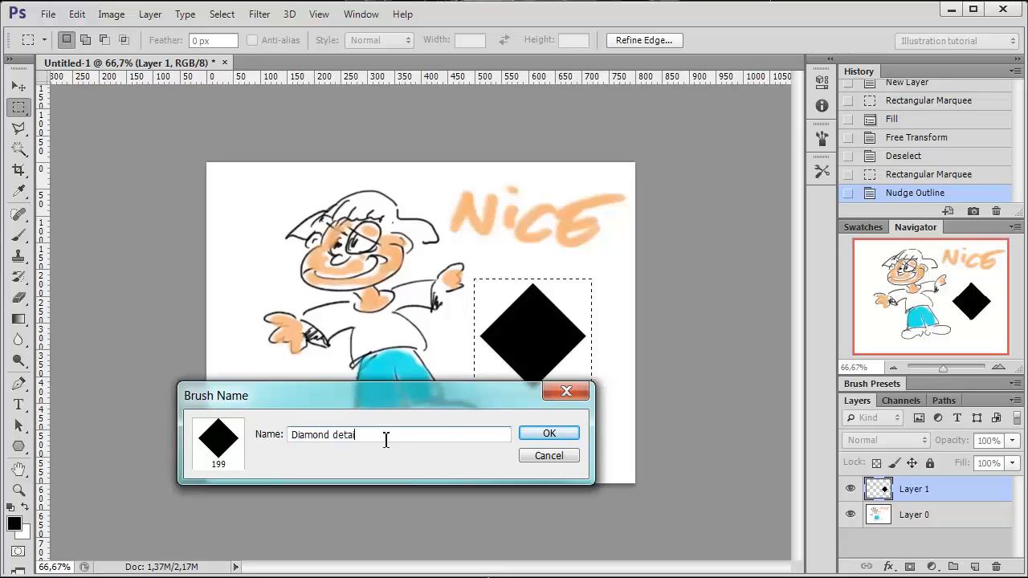
text(ler tu)
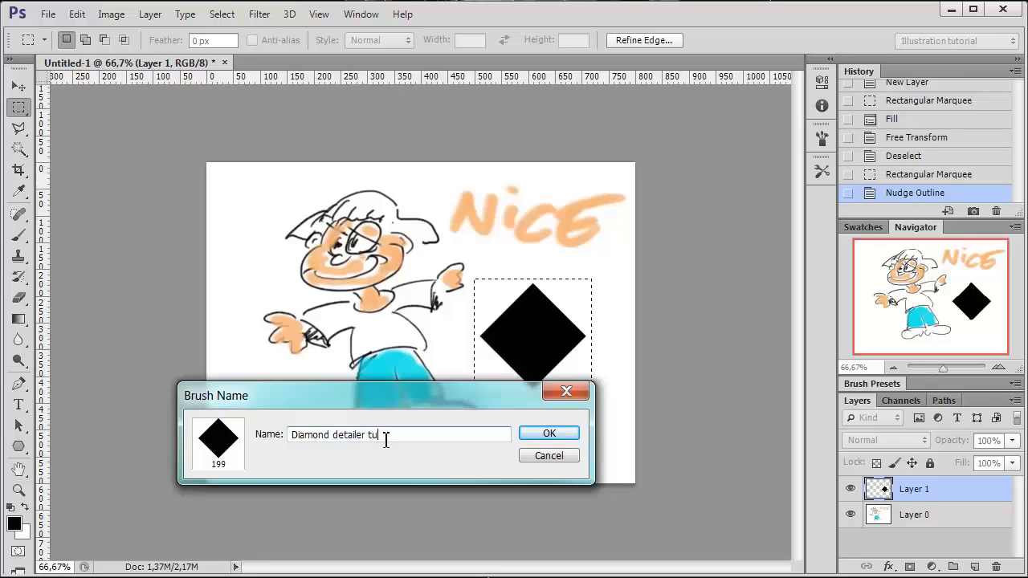
text(torial)
click(549, 433)
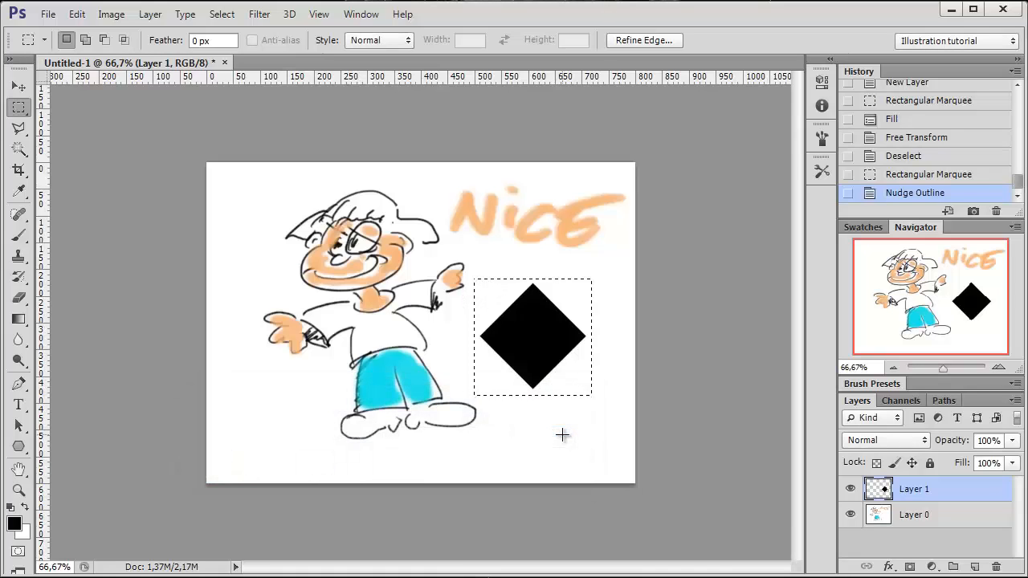
- Switch to the Brush tool, clear the black diamond from the new layer and remove the selection
key(b)
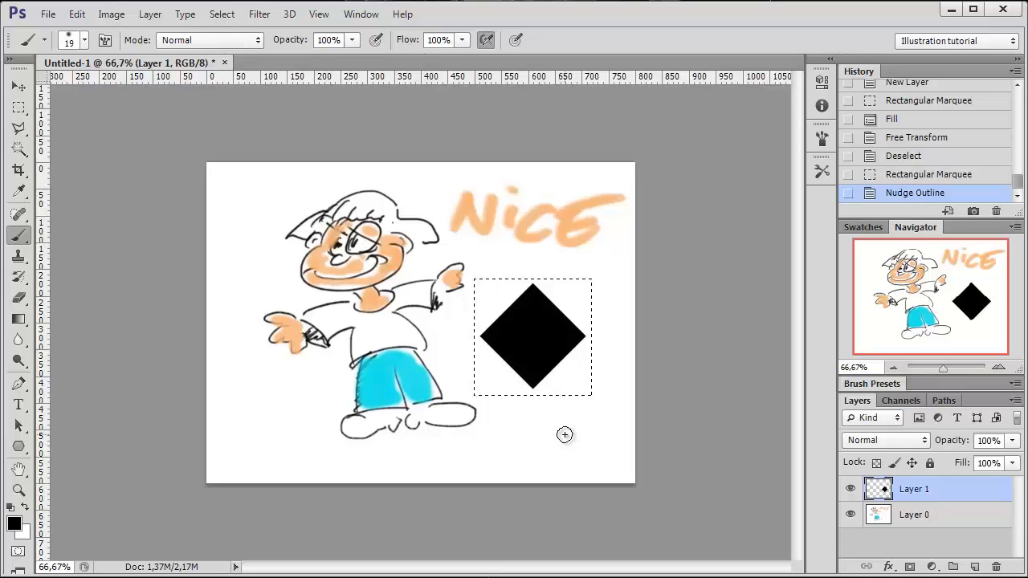
key(Delete)
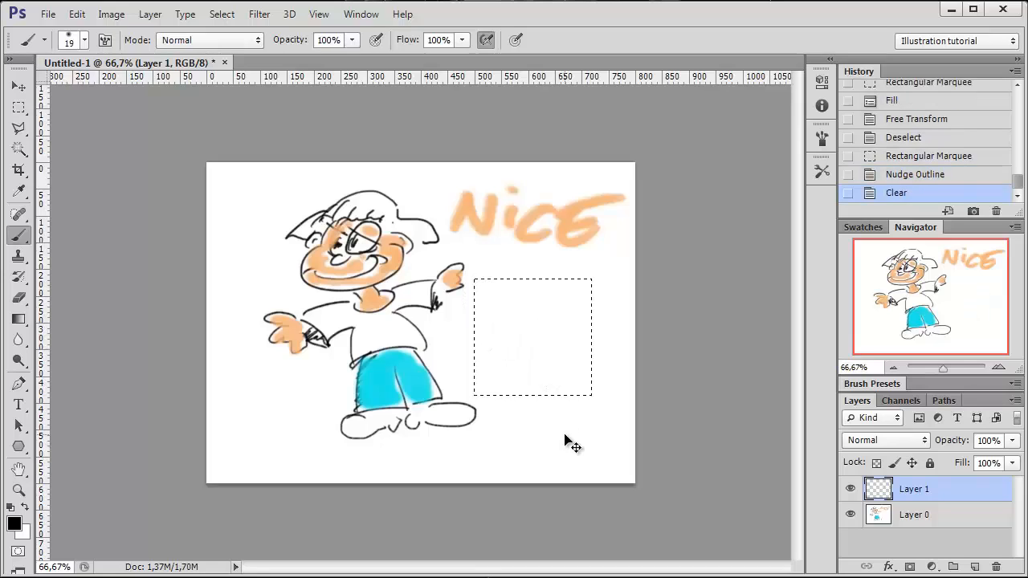
key(ctrl+d)
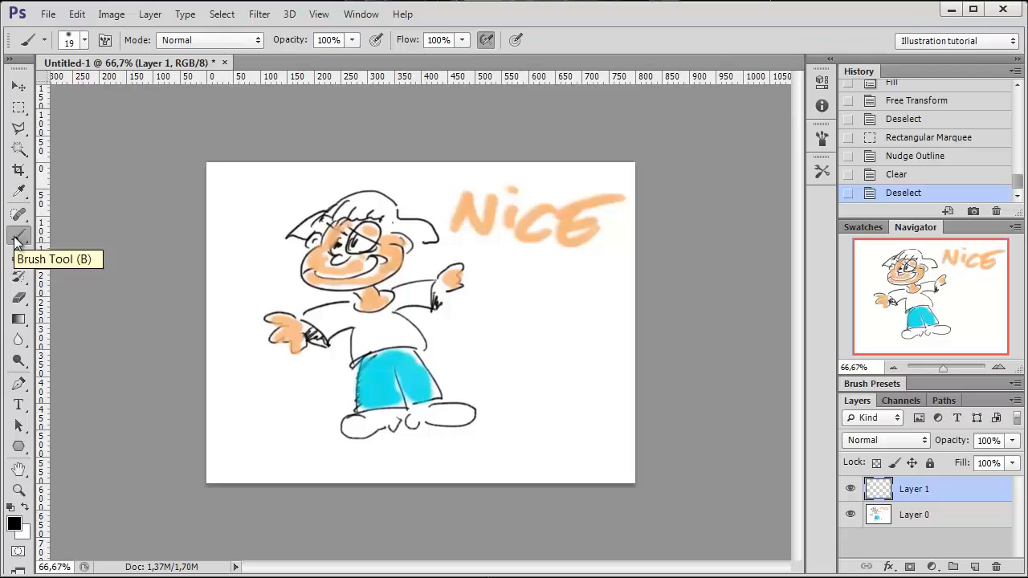
- Choose the 199 px diamond brush tip and reduce its size to 44 px
click(84, 40)
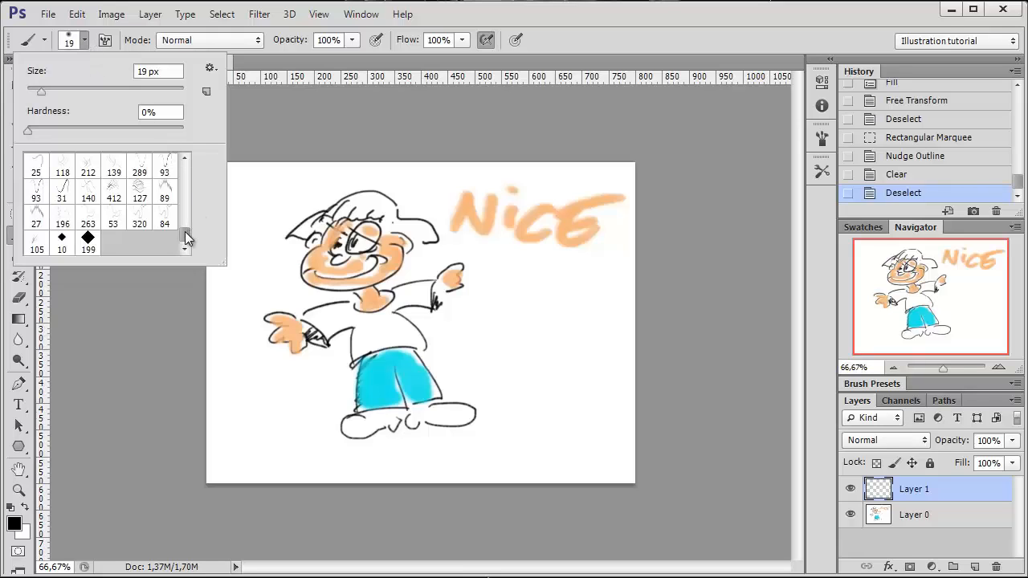
mouse_move(185, 231)
mouse_down()
mouse_move(184, 173)
mouse_move(185, 236)
mouse_up()
click(87, 243)
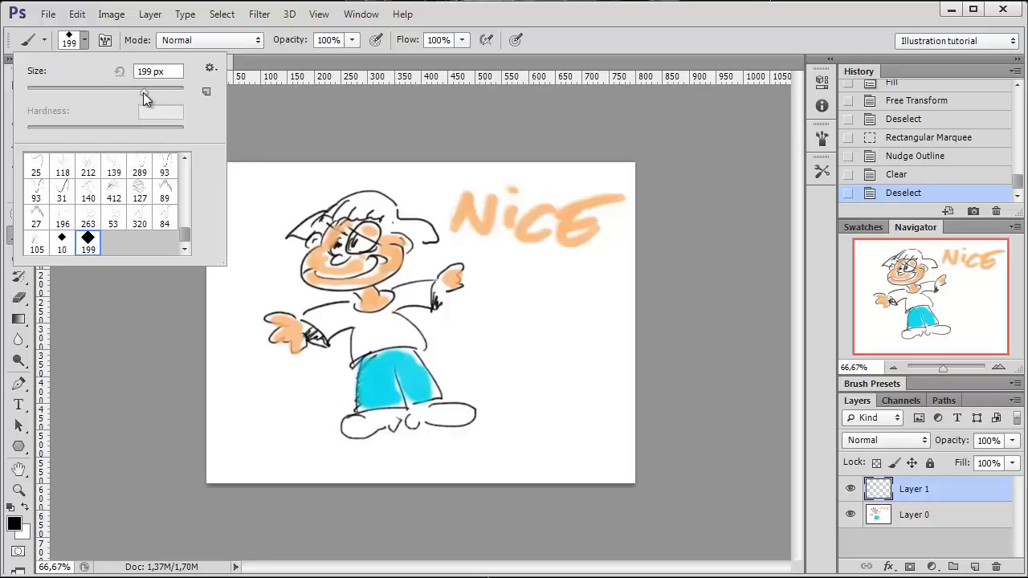
drag(142, 92, 61, 91)
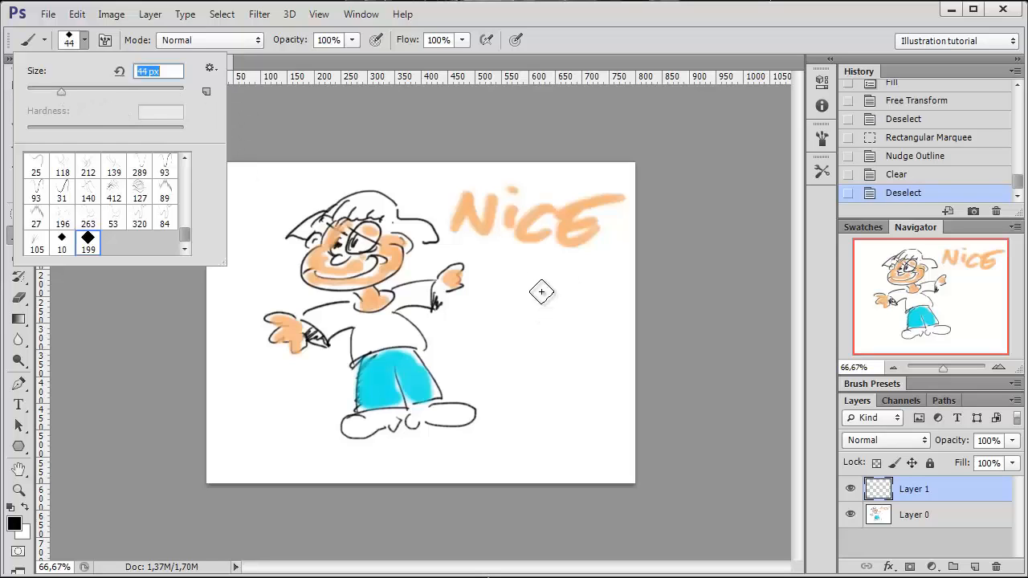
- Test the diamond brush with four thick black strokes in the empty area below "NICE"
drag(543, 285, 494, 328)
mouse_move(574, 317)
mouse_down()
mouse_move(503, 333)
mouse_move(491, 351)
mouse_up()
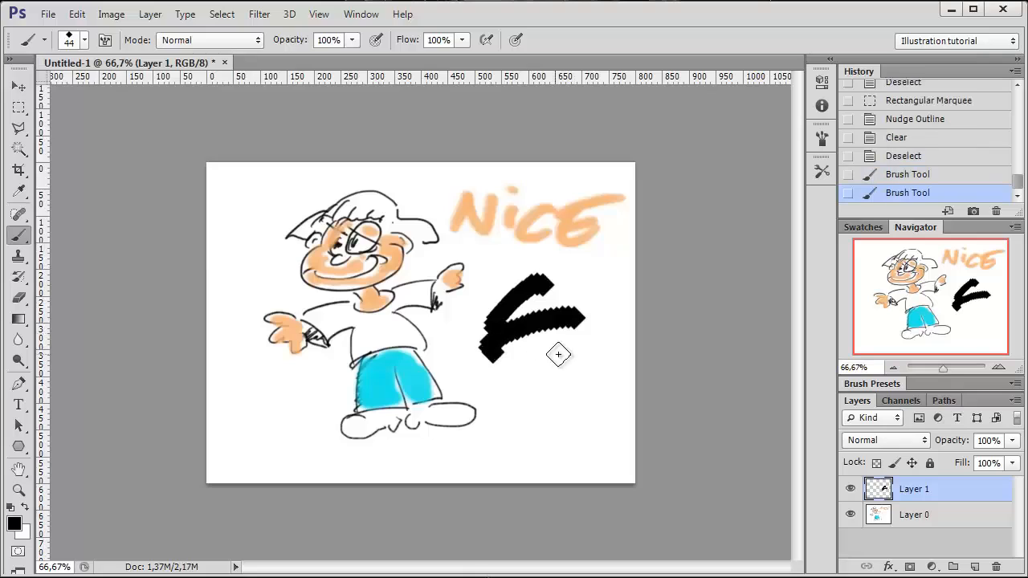
drag(569, 353, 502, 350)
drag(560, 377, 516, 378)
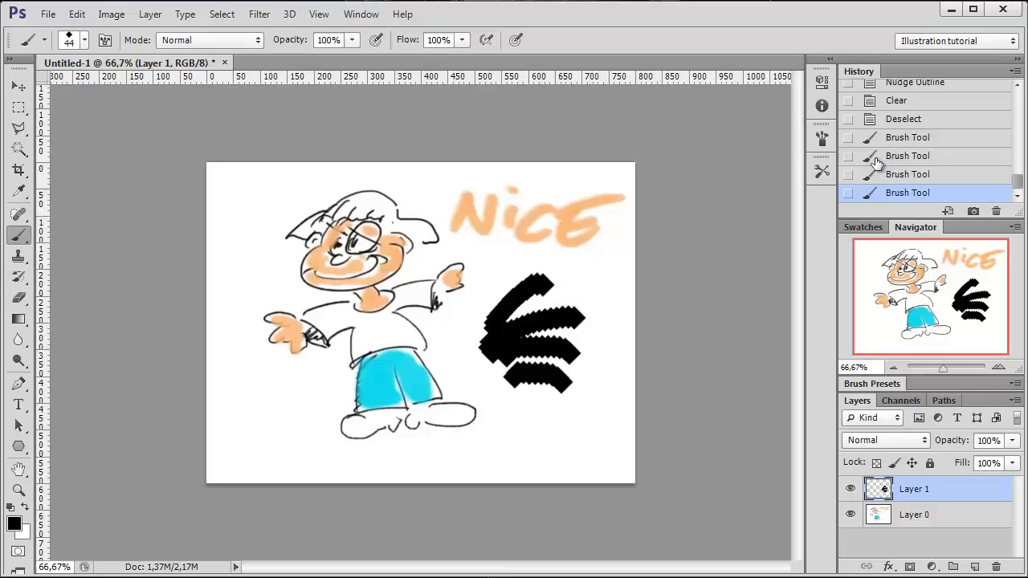
- Set the diamond brush tip to a size of 15 px with 1% spacing
click(821, 138)
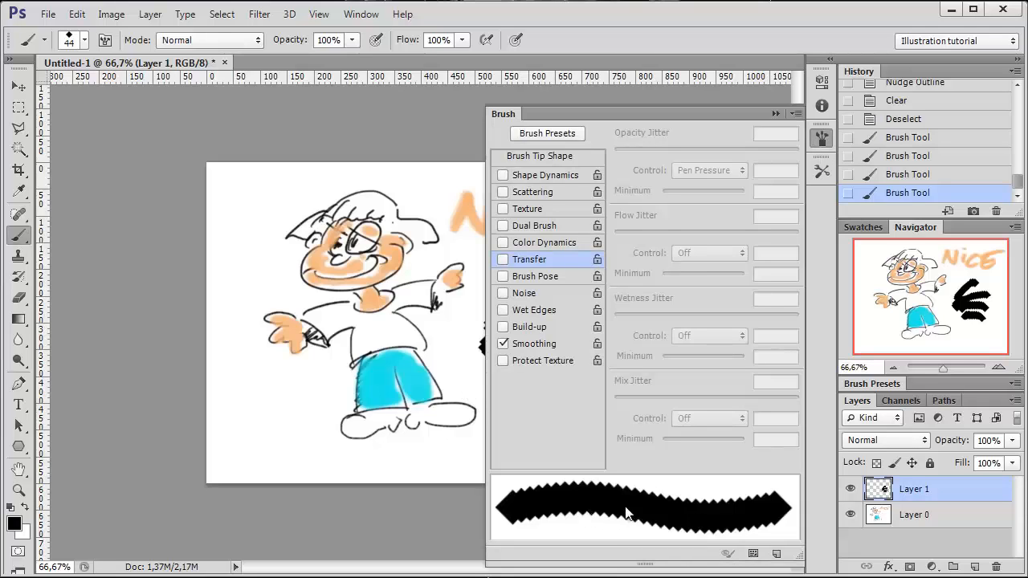
click(549, 158)
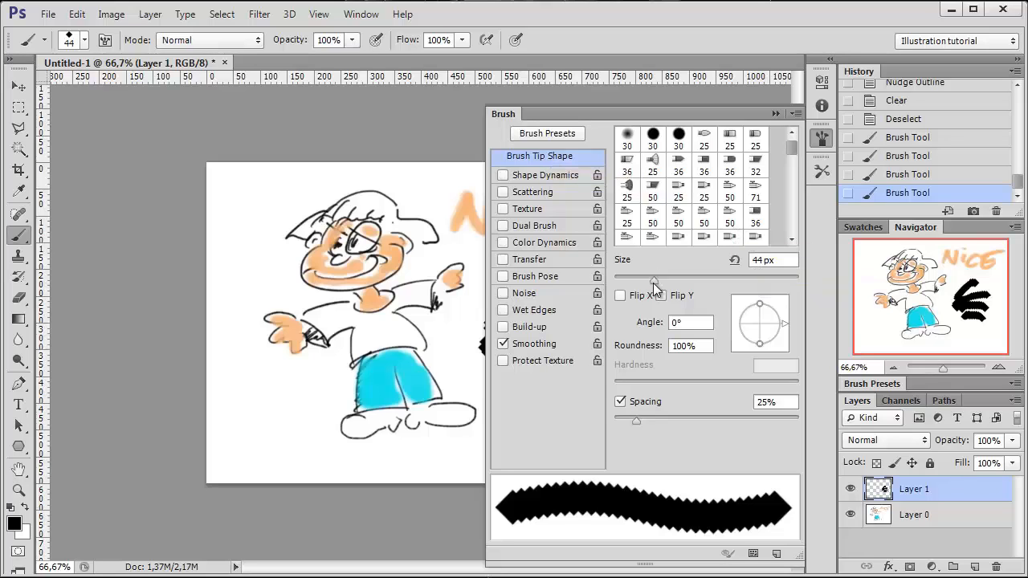
drag(652, 281, 628, 290)
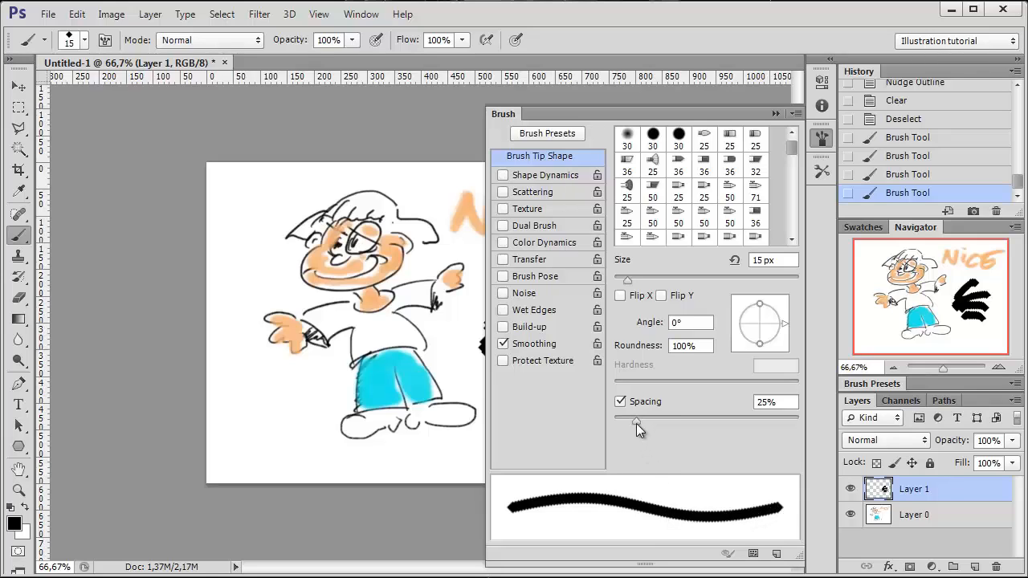
drag(636, 424, 614, 424)
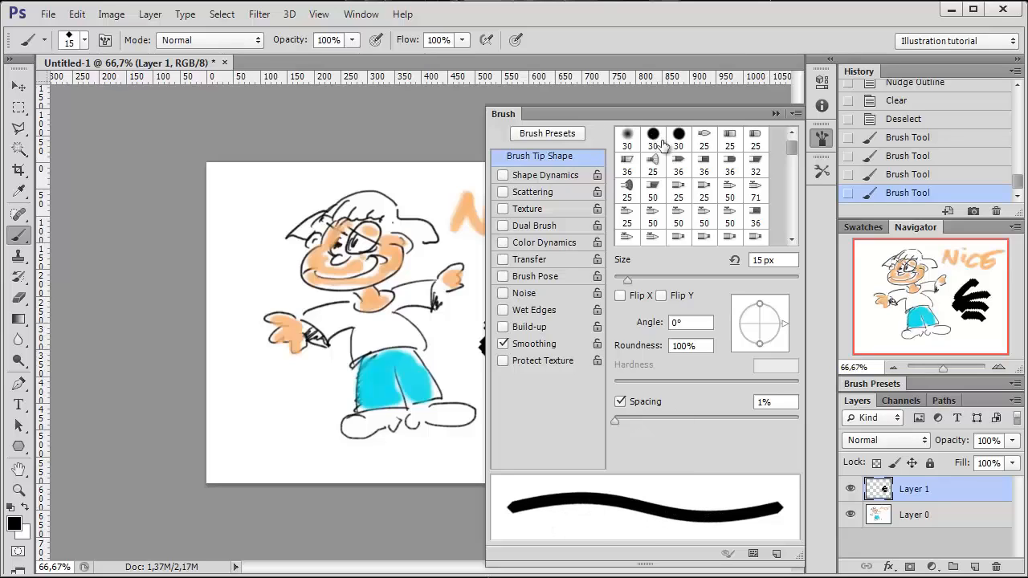
- Enable Shape Dynamics for the diamond brush, set its minimum diameter to 75% and turn off Brush Projection
click(504, 175)
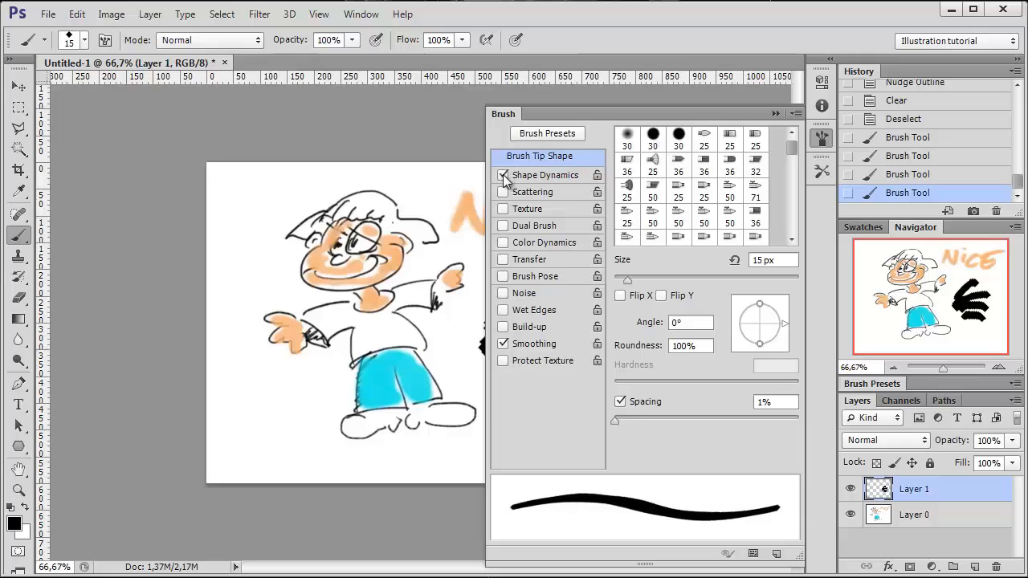
click(542, 175)
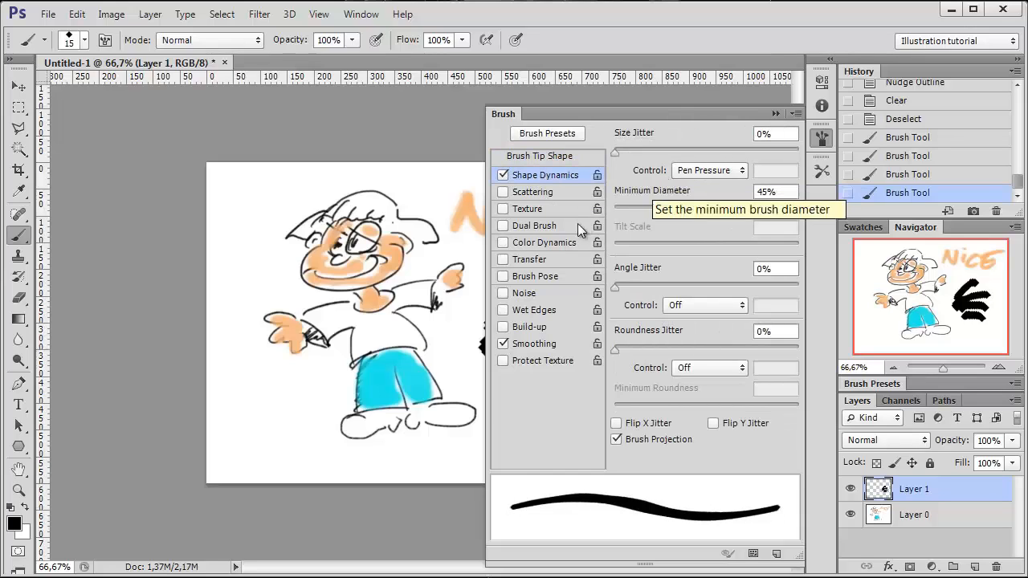
drag(696, 213, 664, 213)
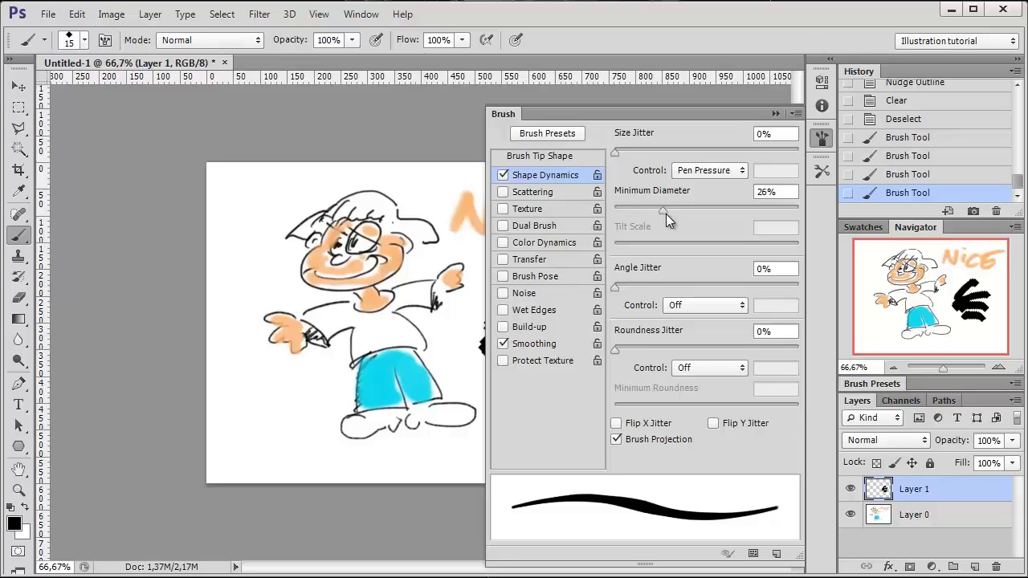
drag(661, 210, 749, 211)
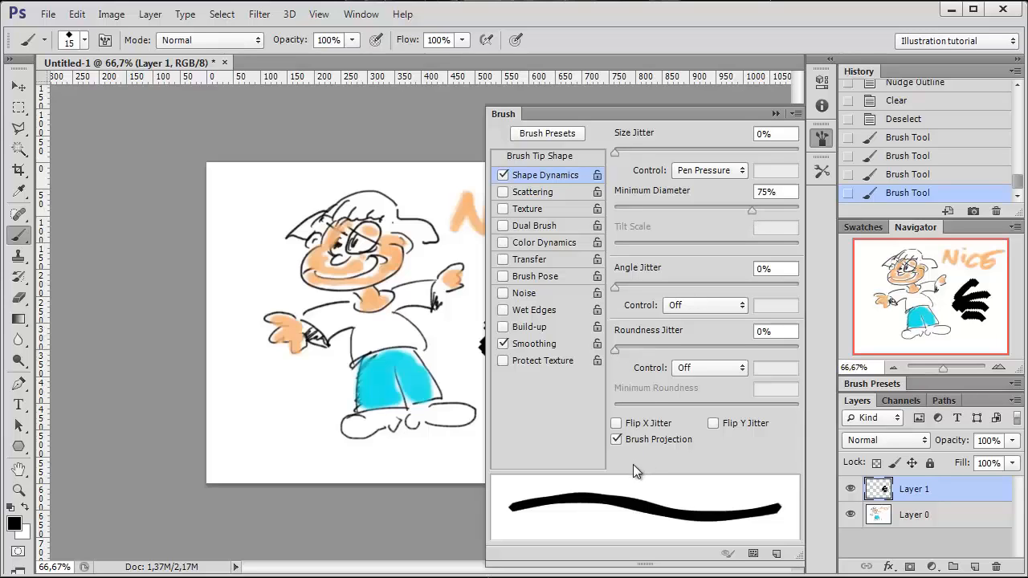
click(615, 439)
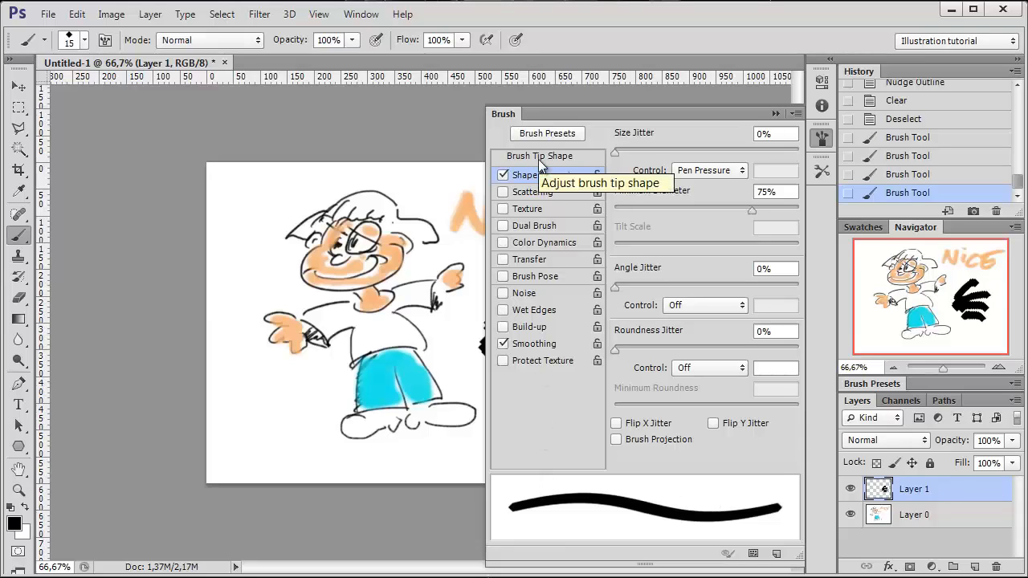
- Enable Transfer for the diamond brush and set its opacity jitter to 0%
click(538, 261)
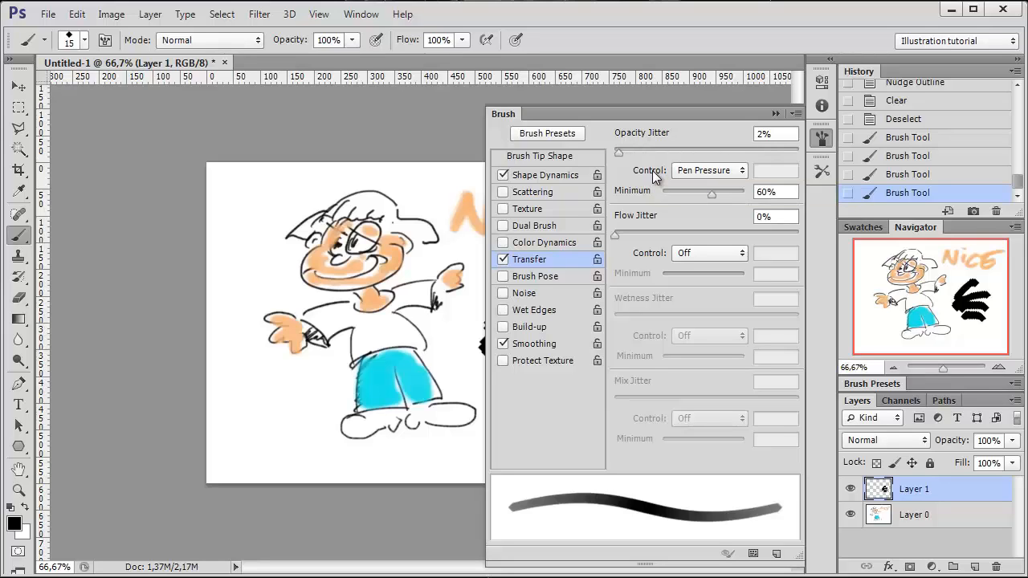
drag(619, 152, 614, 152)
mouse_move(616, 155)
mouse_down()
mouse_move(737, 155)
mouse_move(613, 159)
mouse_up()
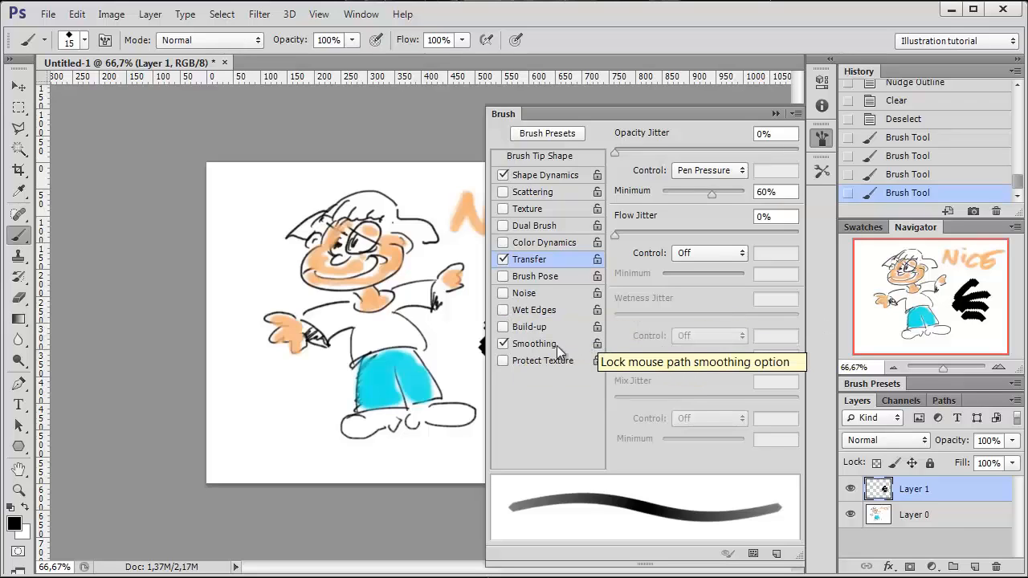
- Try the Wet Edges option on the diamond brush and switch it off again
click(501, 313)
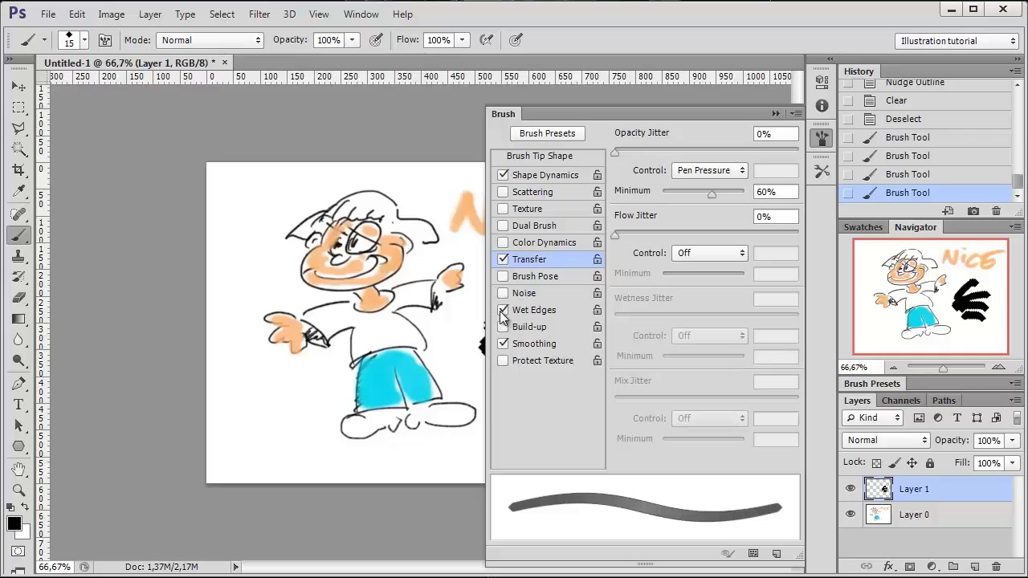
click(502, 312)
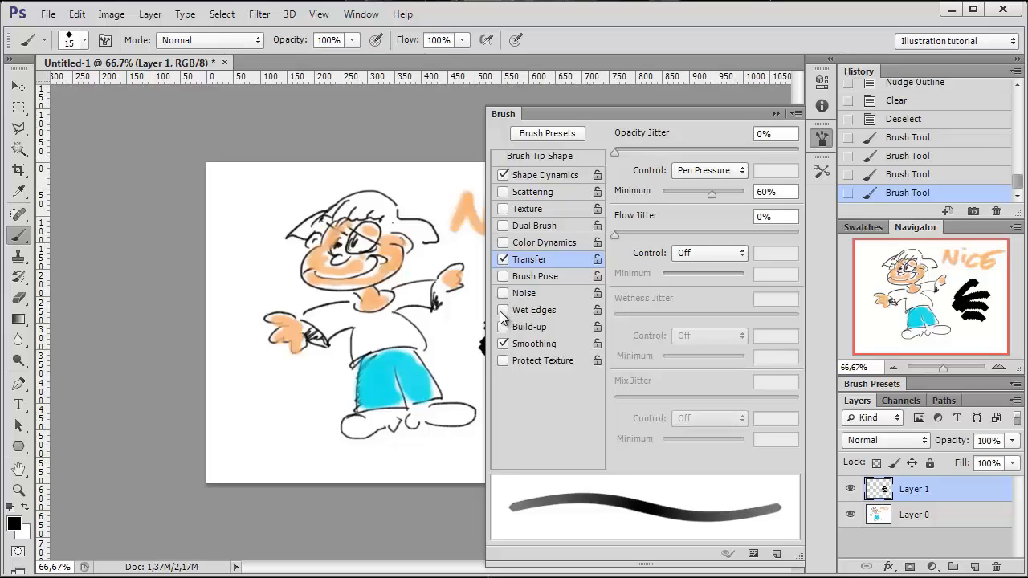
click(502, 313)
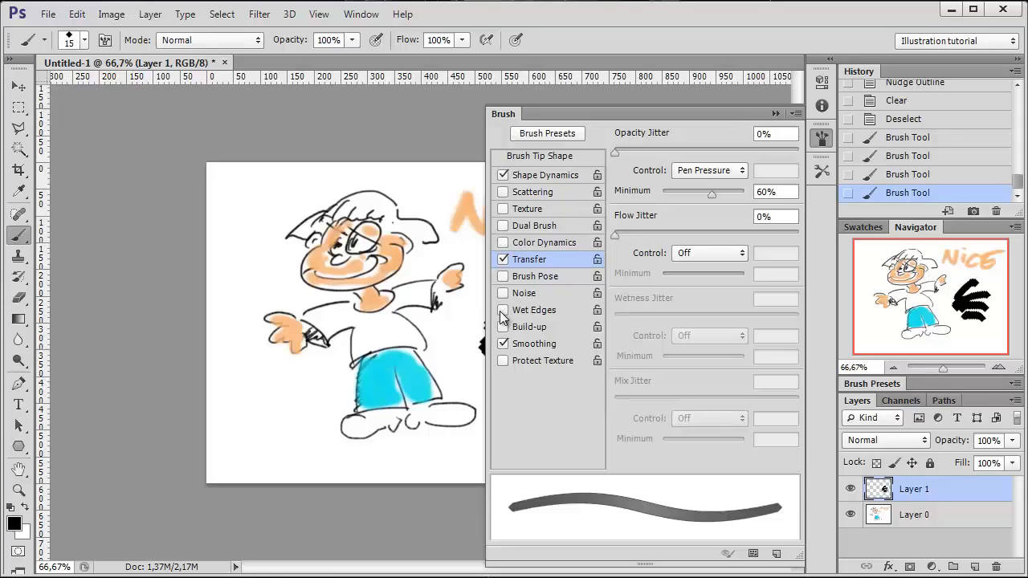
click(502, 312)
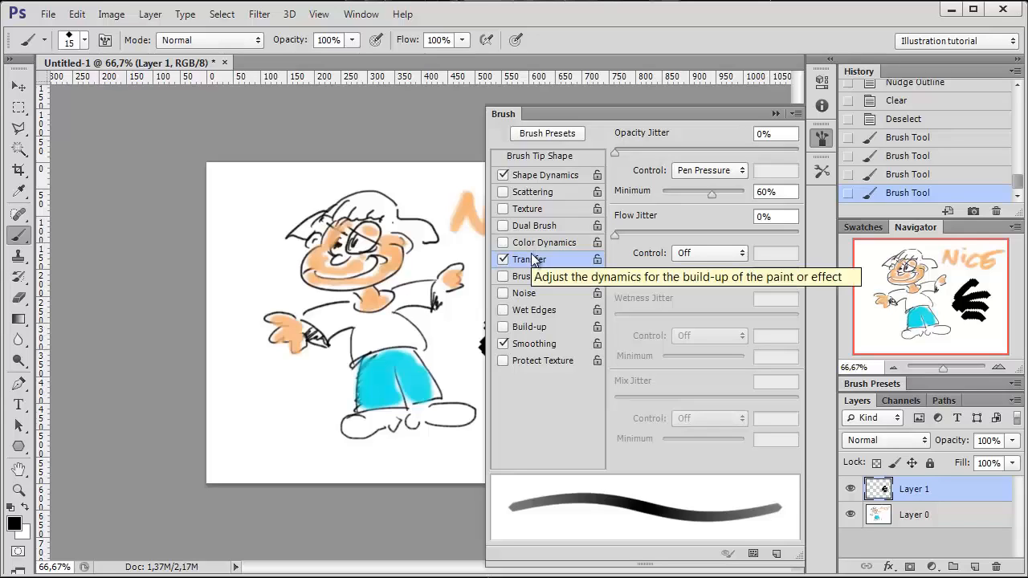
- Clear all the black test strokes from Layer 1 and remove the selection
click(775, 114)
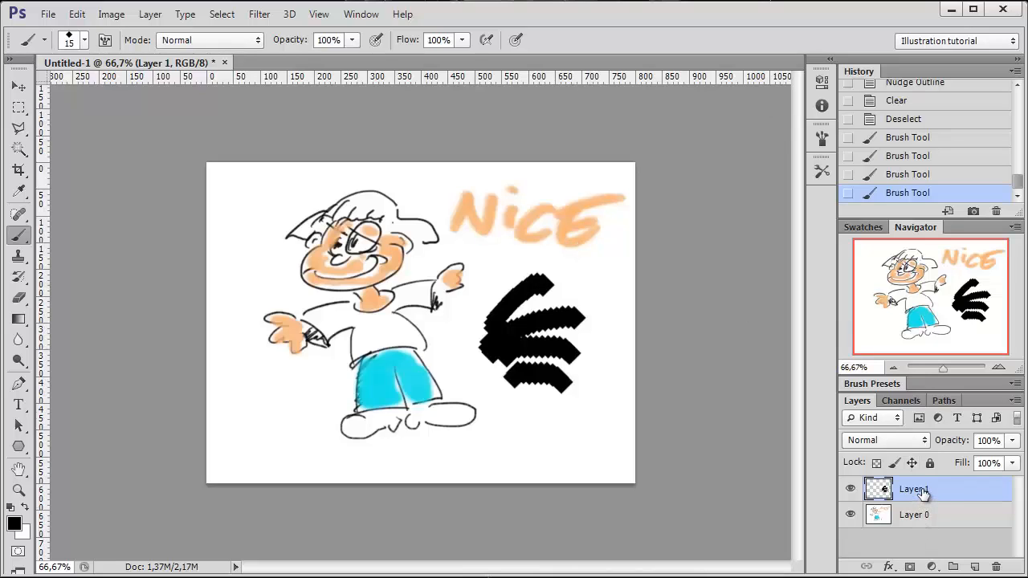
key(ctrl+a)
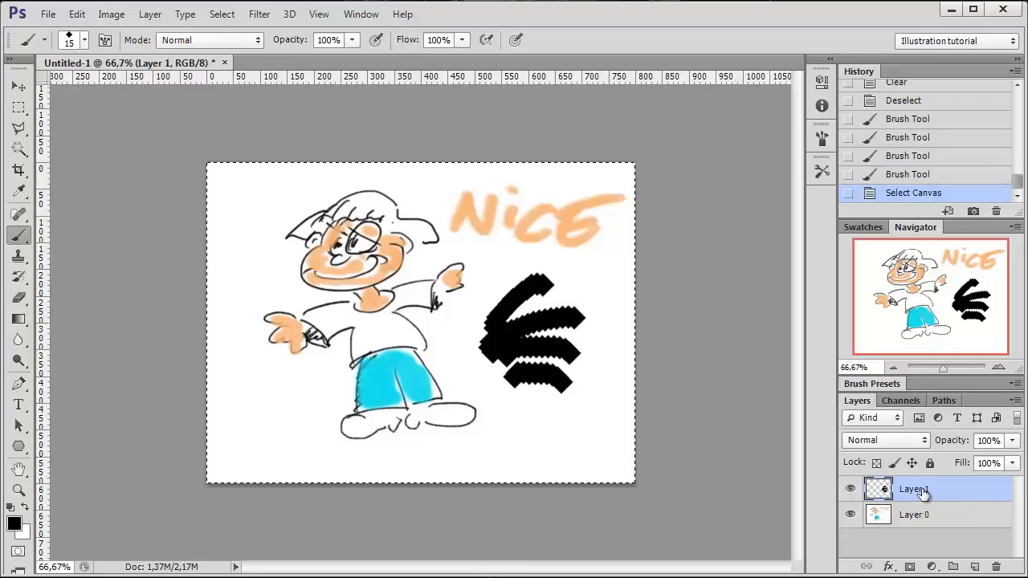
key(Delete)
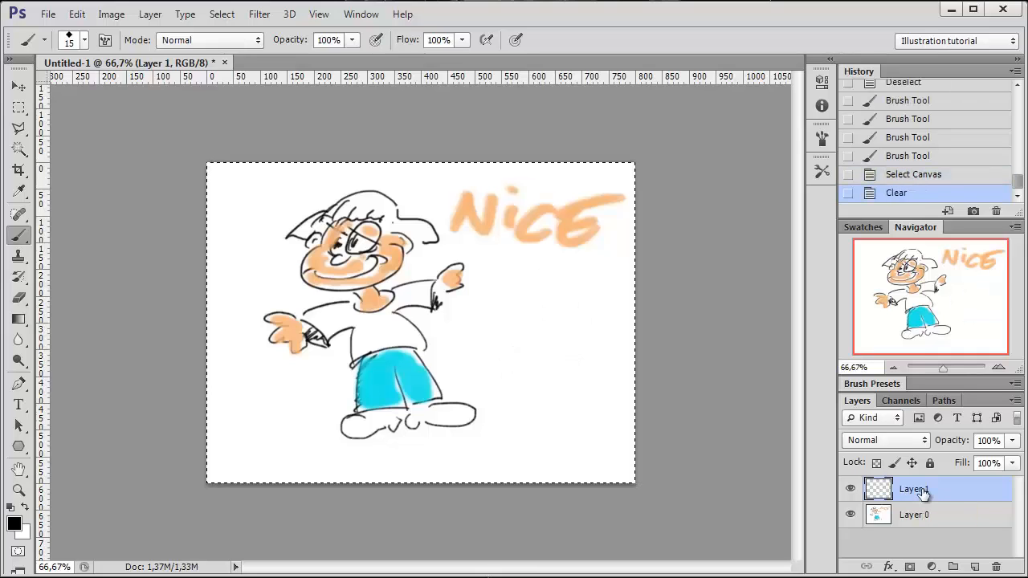
key(ctrl+d)
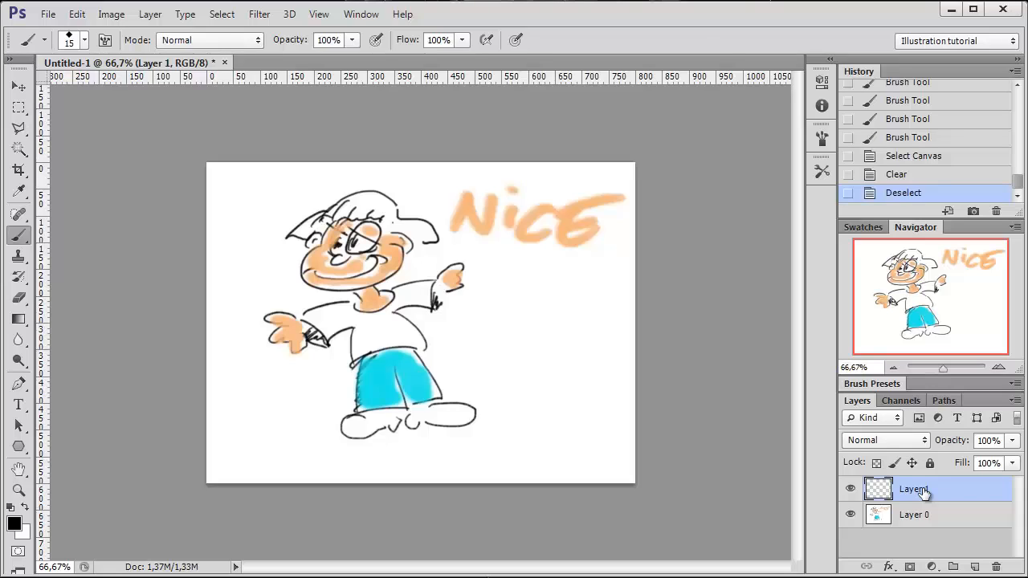
- Try inking over the cartoon character's hair and eyes with the 15 px diamond brush
click(285, 236)
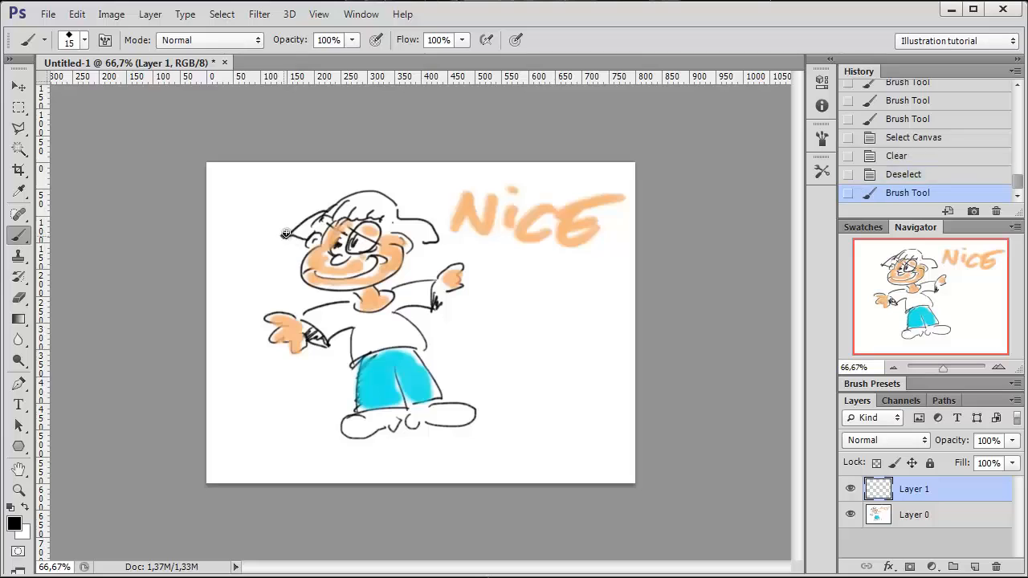
mouse_move(281, 237)
mouse_down()
mouse_move(351, 199)
mouse_move(401, 205)
mouse_up()
mouse_move(284, 236)
mouse_down()
mouse_move(351, 212)
mouse_move(335, 211)
mouse_move(343, 206)
mouse_move(360, 206)
mouse_move(349, 215)
mouse_move(386, 210)
mouse_move(327, 233)
mouse_move(324, 255)
mouse_move(393, 256)
mouse_move(369, 226)
mouse_move(380, 245)
mouse_move(416, 232)
mouse_up()
- Reduce the brush size to 5 px and revert the canvas to the Deselect history state
right_click(431, 239)
key(Return)
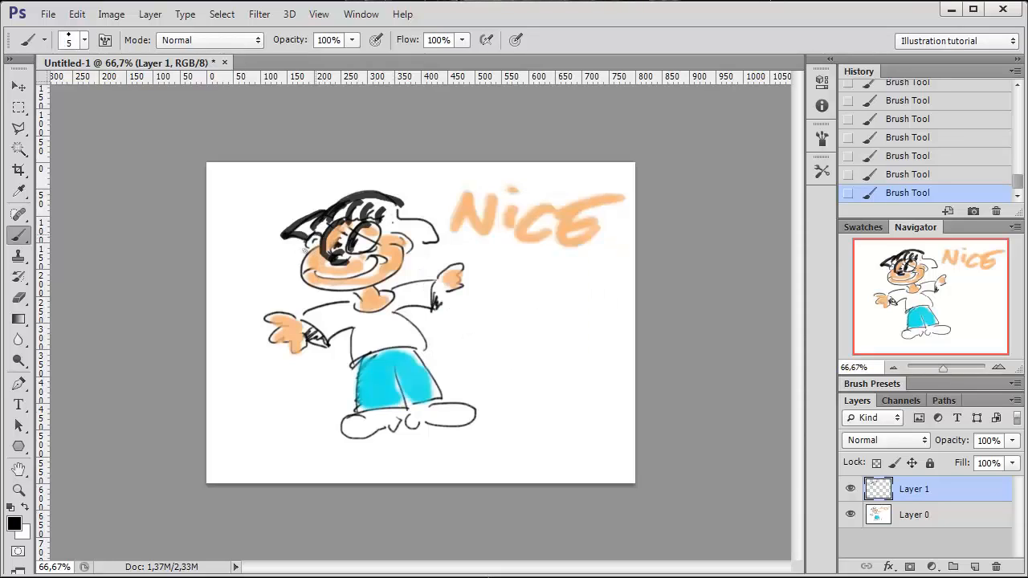
drag(1018, 180, 1018, 174)
click(952, 139)
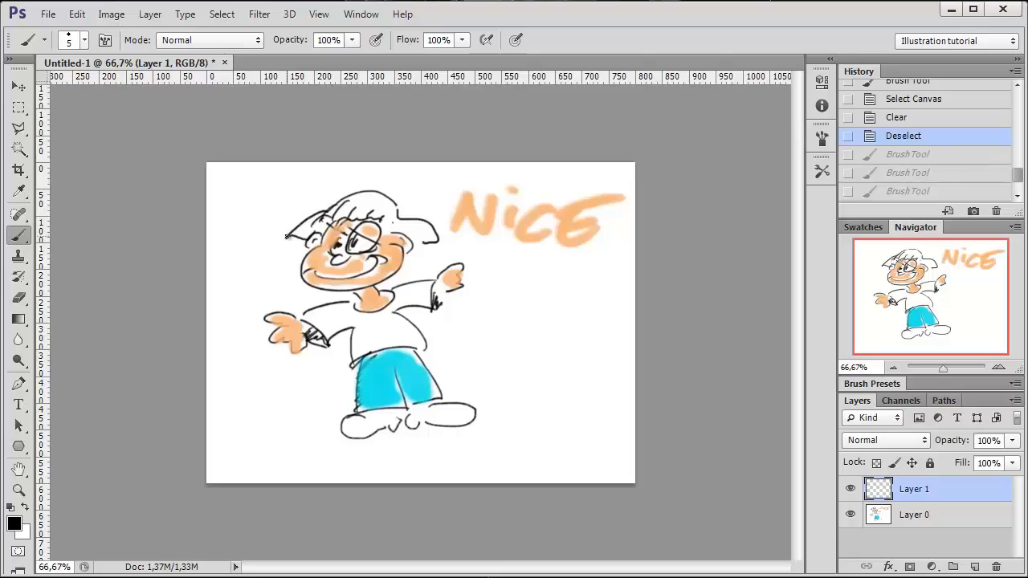
- Ink the character's hair and face details at 5 px, then its body outline, shoes and "NICE" at 21 px
mouse_move(306, 217)
mouse_down()
mouse_move(338, 219)
mouse_move(310, 241)
mouse_move(287, 235)
mouse_move(311, 244)
mouse_up()
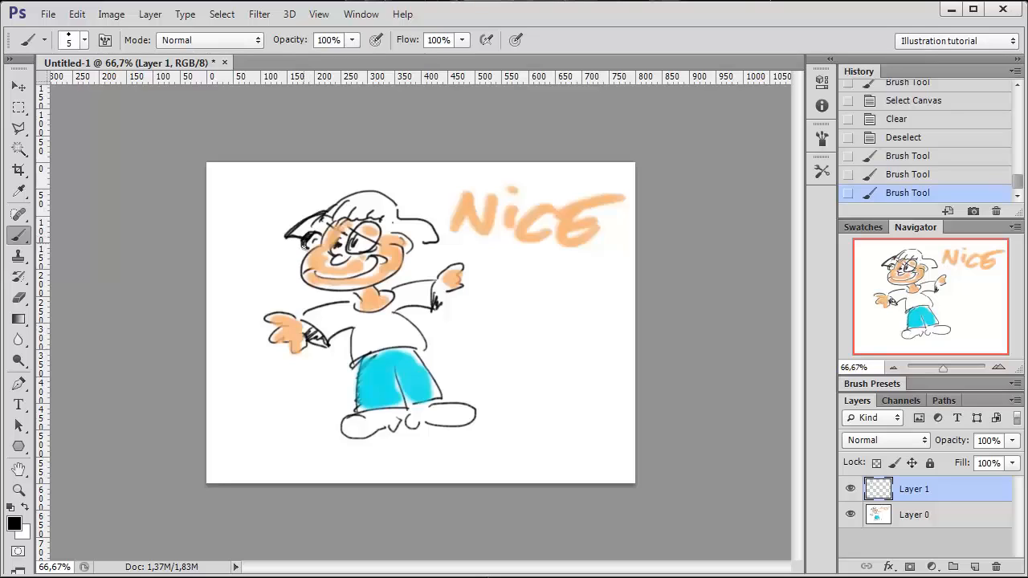
mouse_move(313, 234)
mouse_down()
mouse_move(355, 193)
mouse_move(337, 206)
mouse_move(350, 204)
mouse_move(334, 229)
mouse_move(369, 211)
mouse_move(350, 225)
mouse_move(361, 219)
mouse_move(356, 241)
mouse_move(342, 229)
mouse_move(347, 260)
mouse_up()
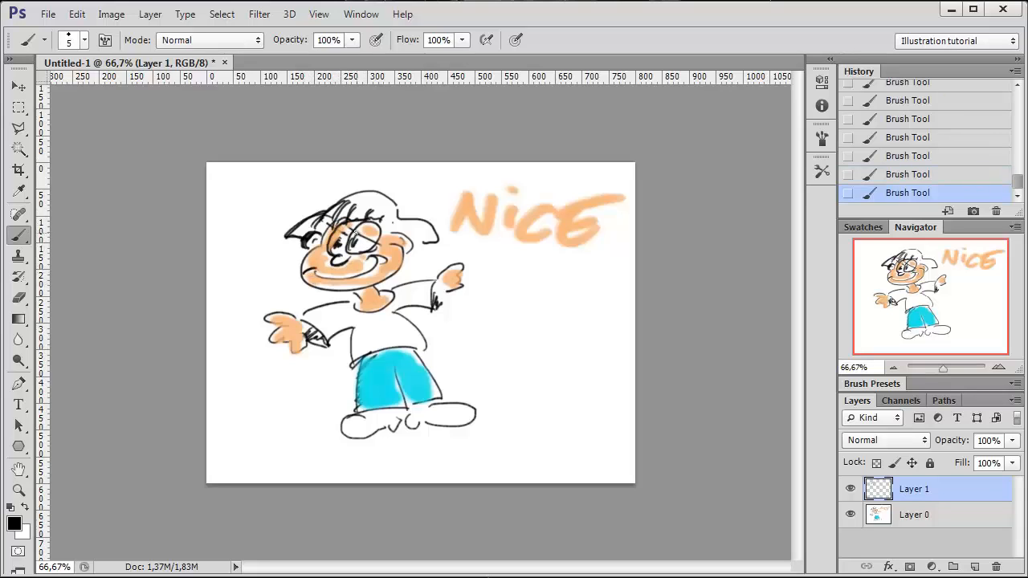
drag(362, 225, 354, 244)
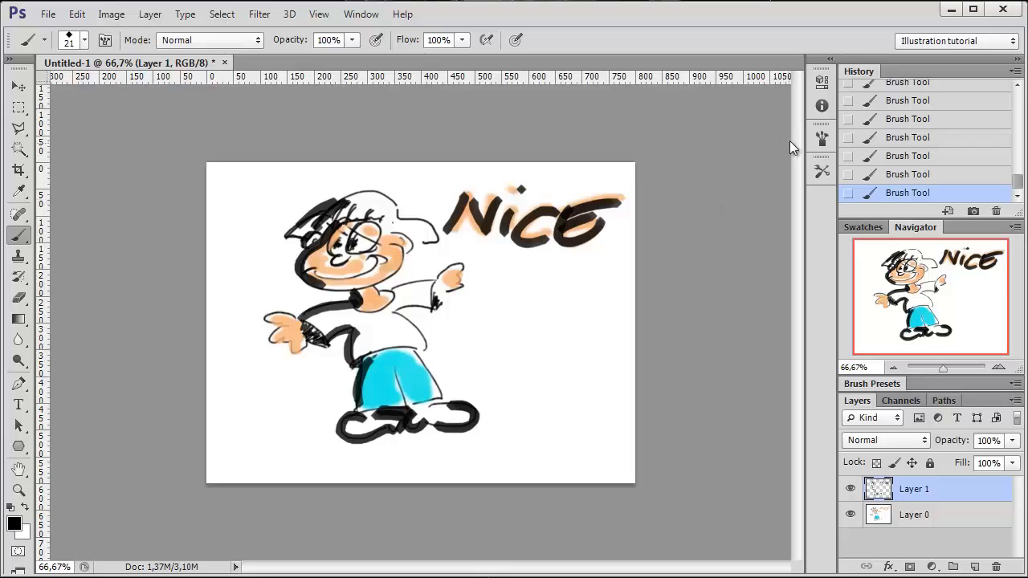
- Save the 21 px diamond brush as a new brush preset named "Diamond detailer tutorial", capturing the brush size
click(822, 139)
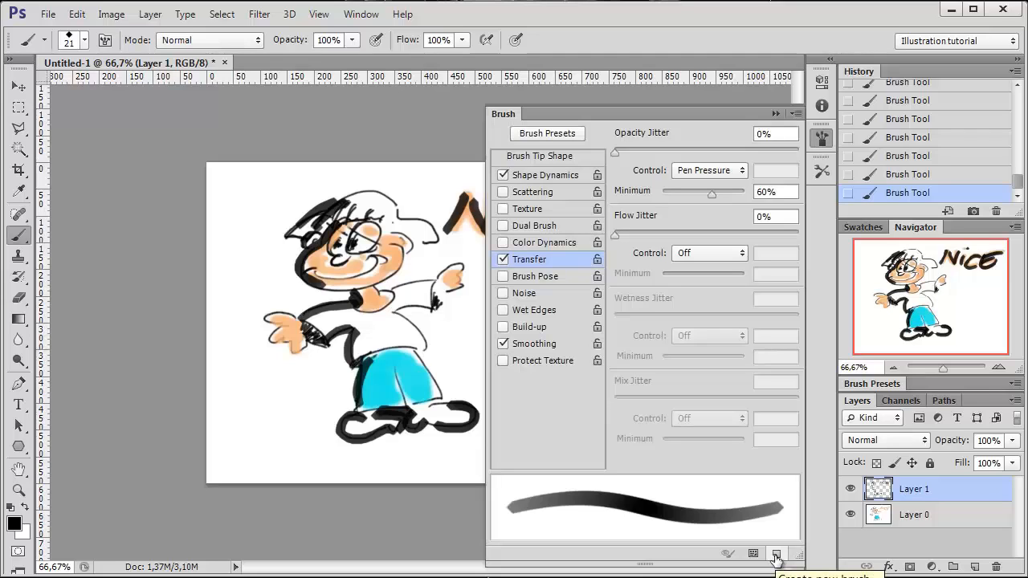
click(775, 555)
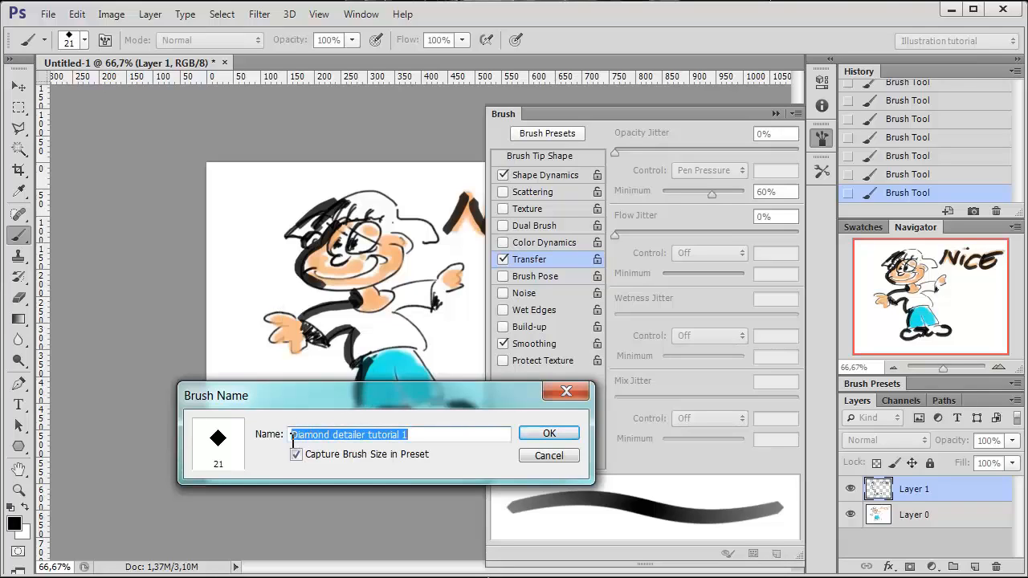
click(403, 438)
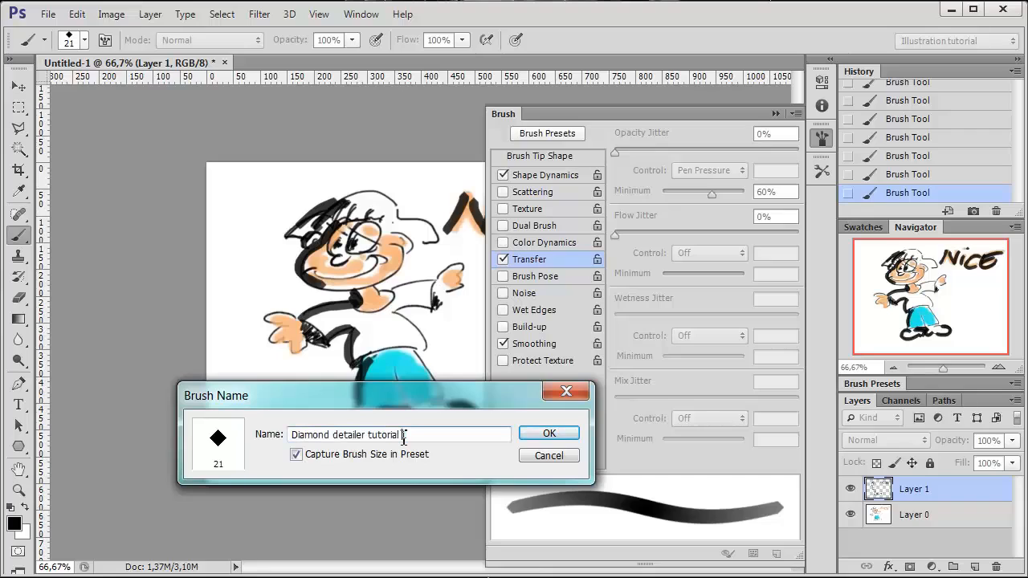
drag(403, 437, 429, 436)
key(BackSpace)
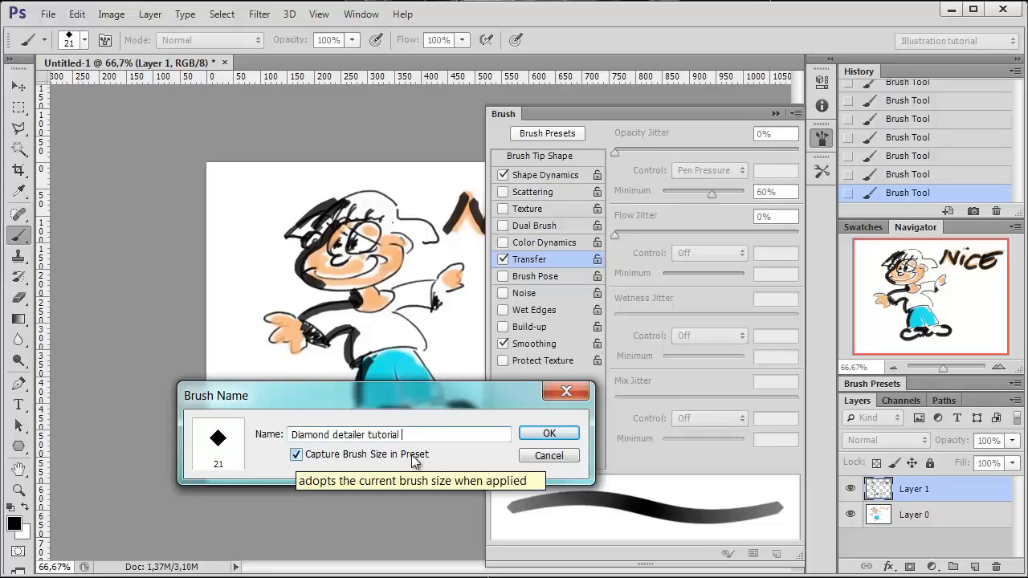
click(541, 434)
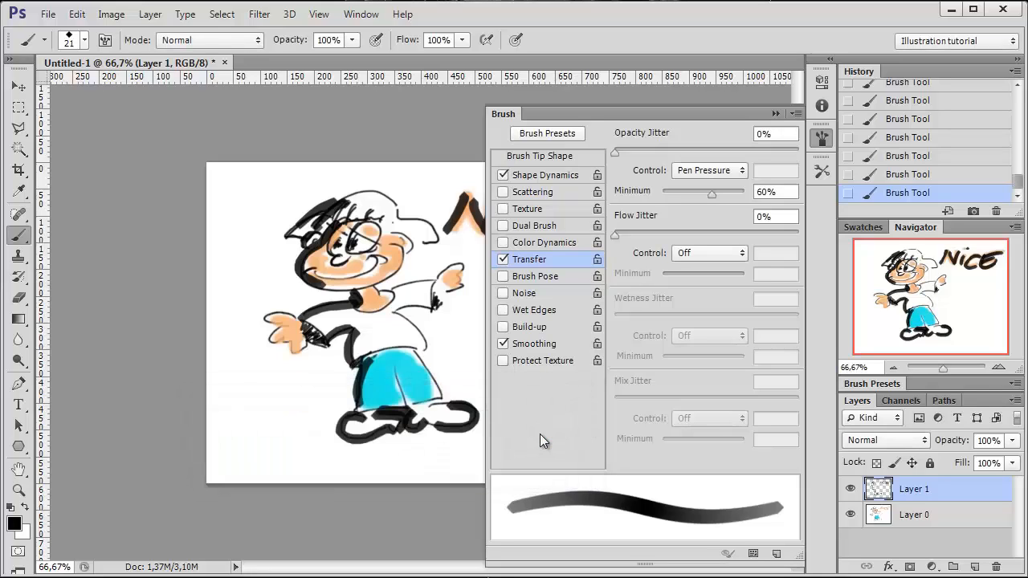
- Delete the original 199 px diamond brush from the brush presets
click(822, 172)
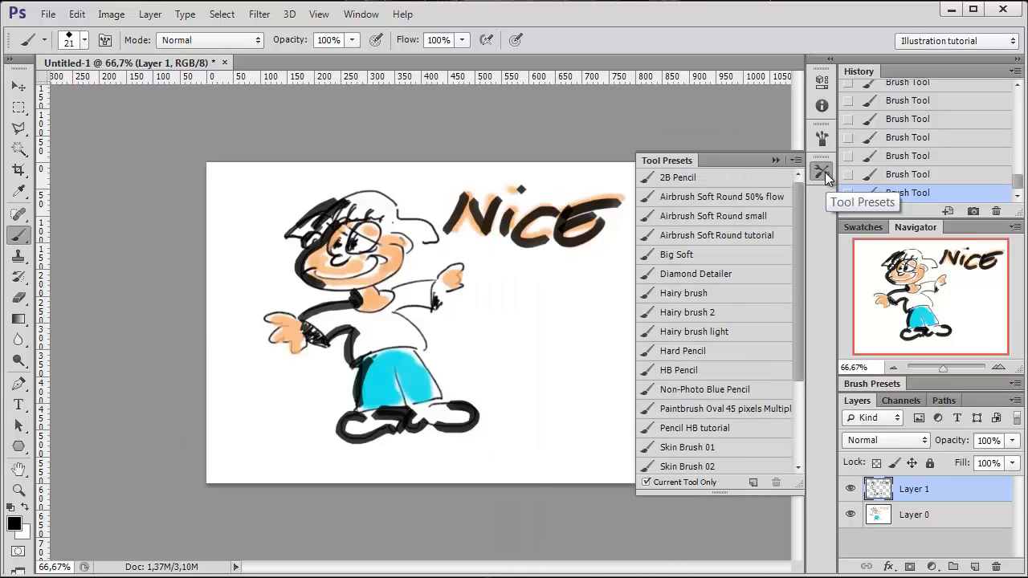
mouse_move(799, 358)
mouse_down()
mouse_move(835, 388)
mouse_move(831, 444)
mouse_move(825, 309)
mouse_up()
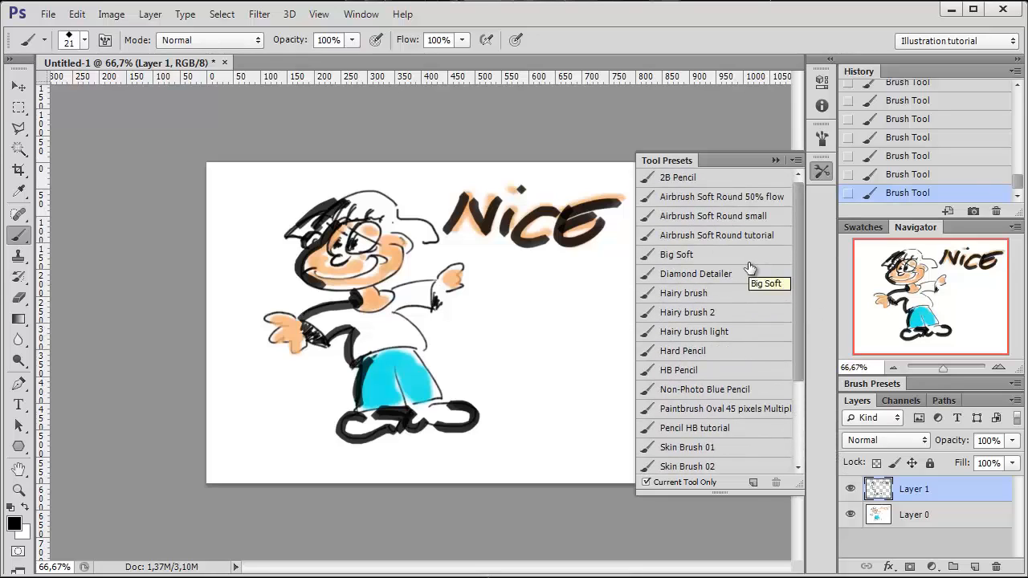
click(85, 40)
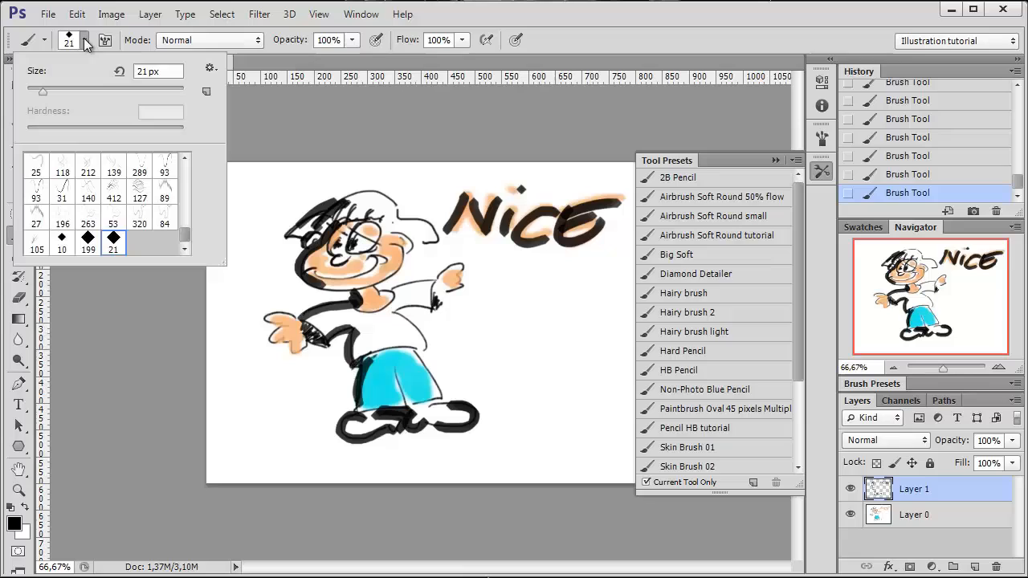
right_click(88, 241)
click(139, 269)
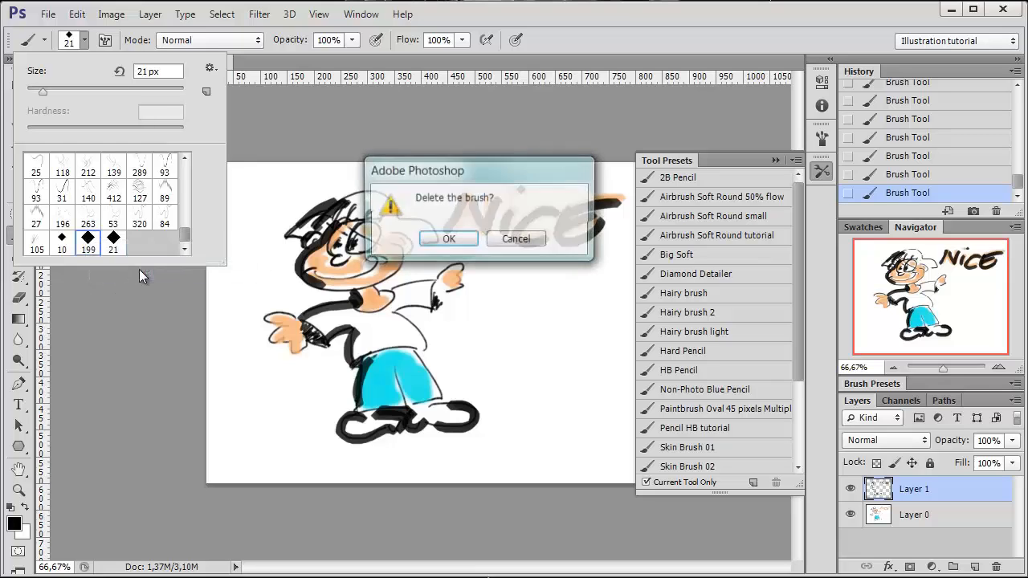
click(448, 240)
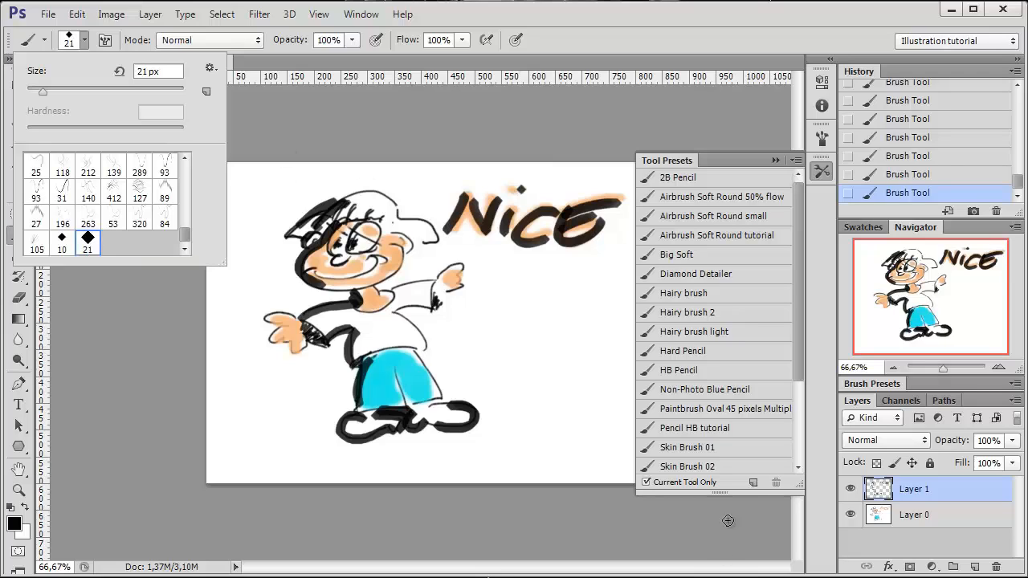
- Create a tool preset from the current diamond brush named "Diamond detailer tutorial", without including color
click(752, 482)
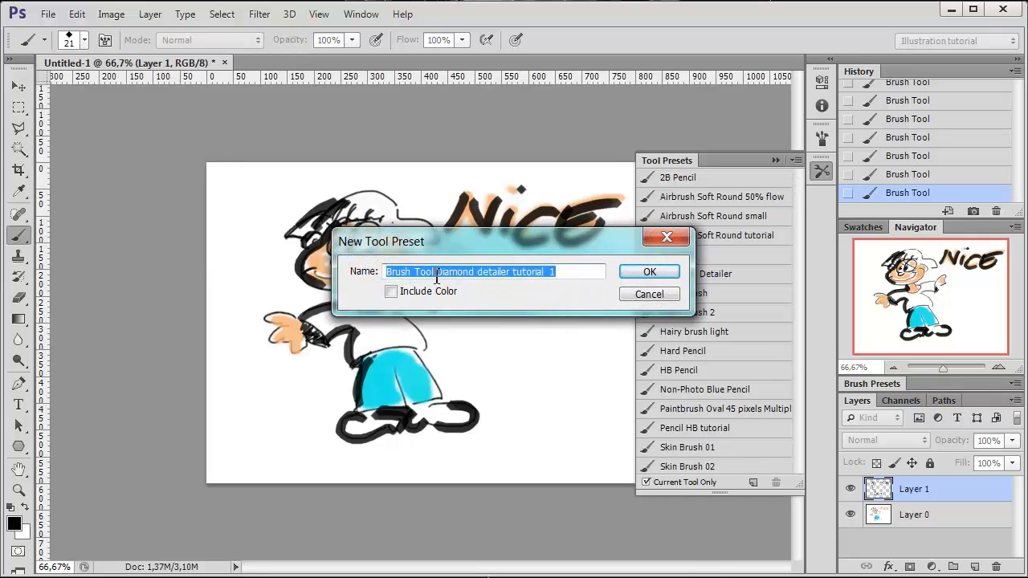
drag(435, 277, 363, 271)
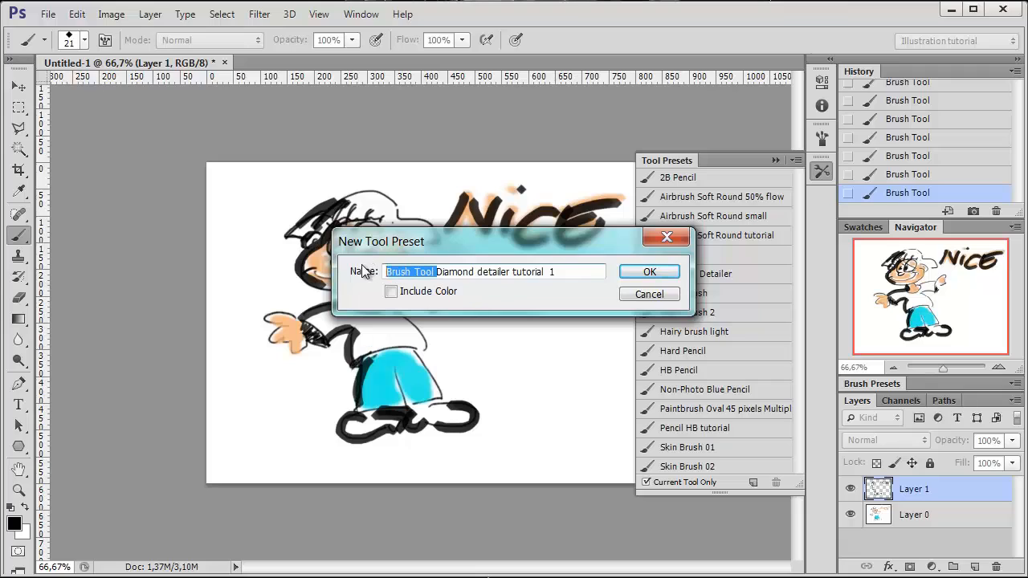
key(BackSpace)
drag(498, 273, 520, 271)
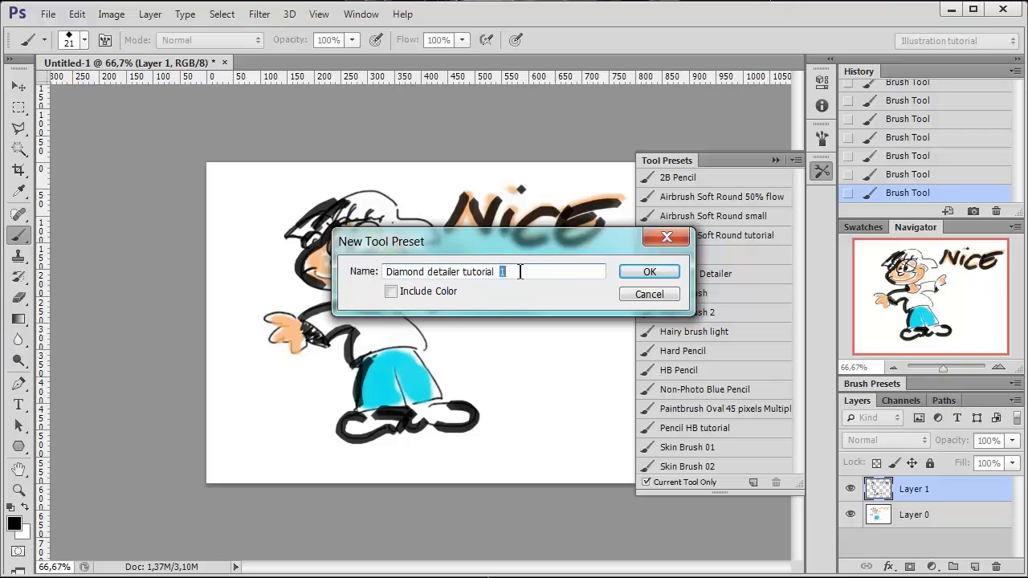
key(BackSpace)
click(652, 272)
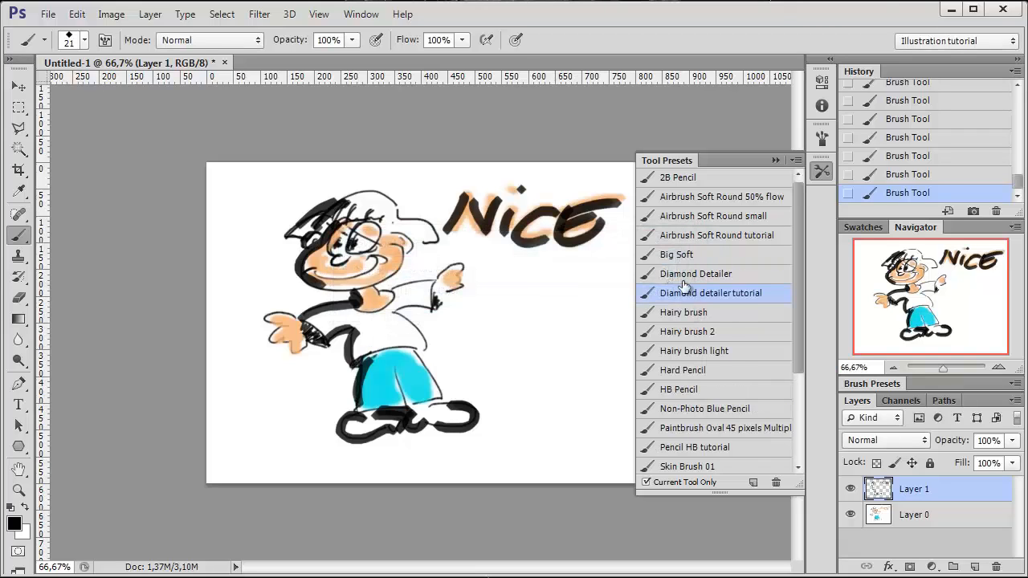